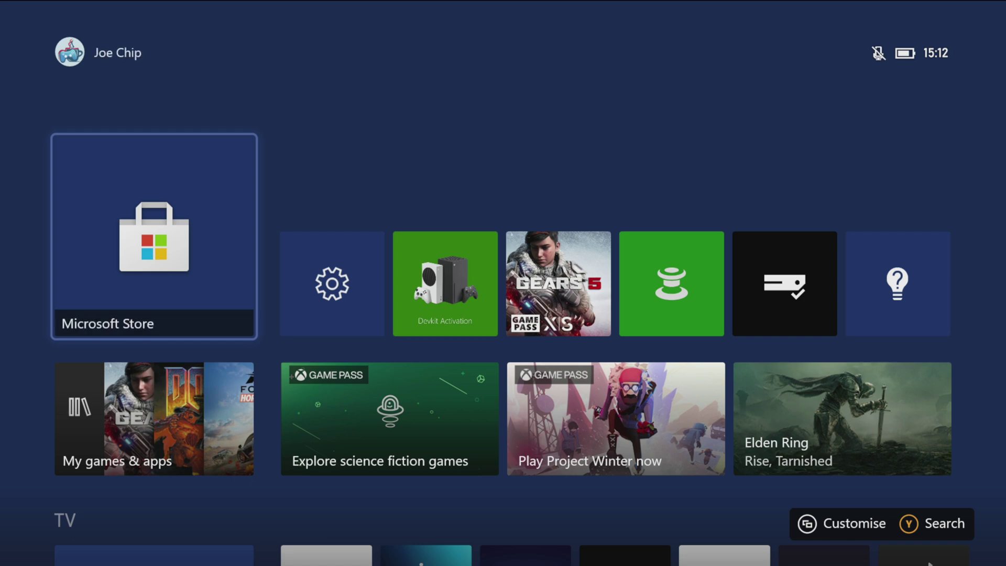
- Launch the Microsoft Store from its tile on the Xbox Dashboard home
key(Return)
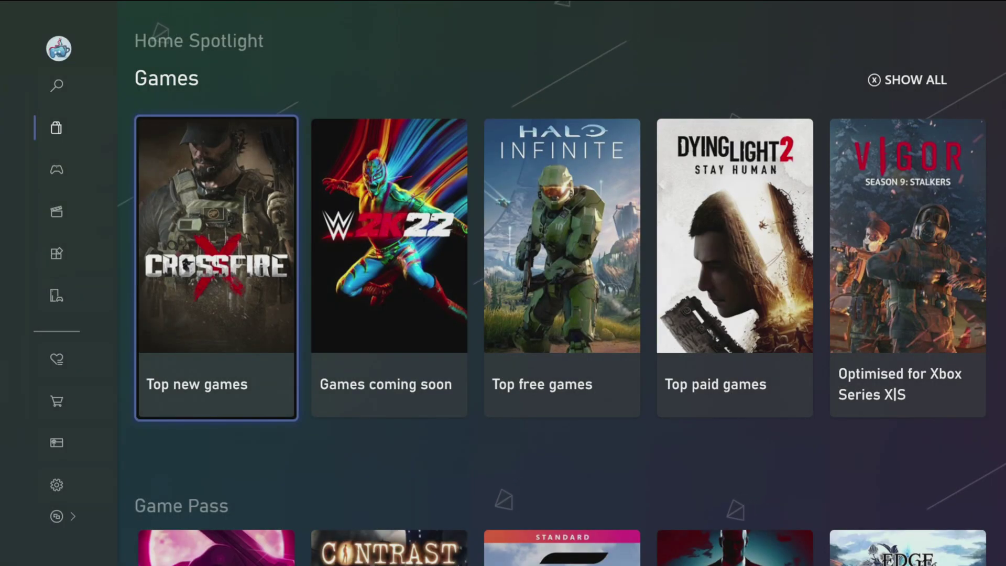
- Use the Store's side navigation to open Games > Games Home
key(Down)
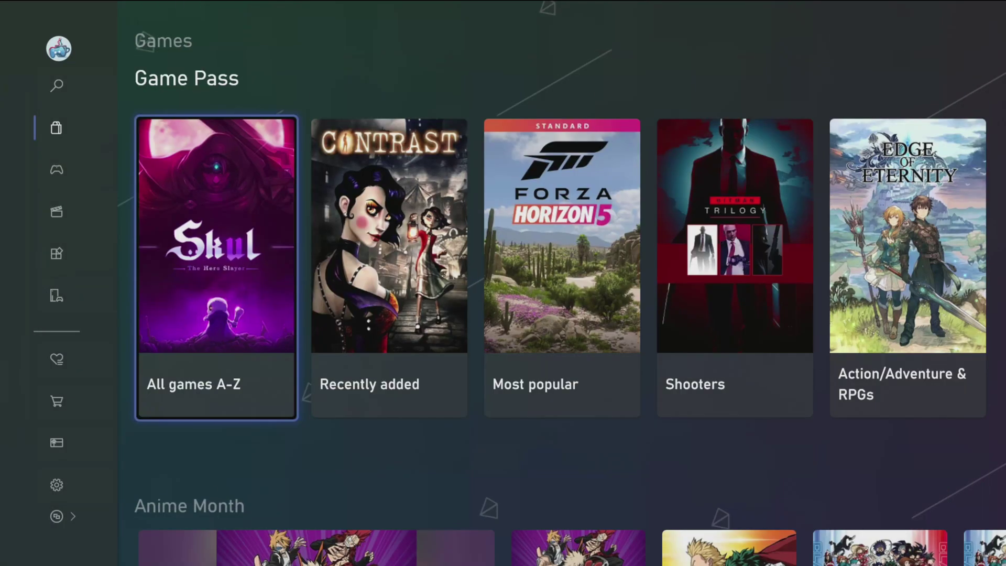
key(Up)
key(Up)
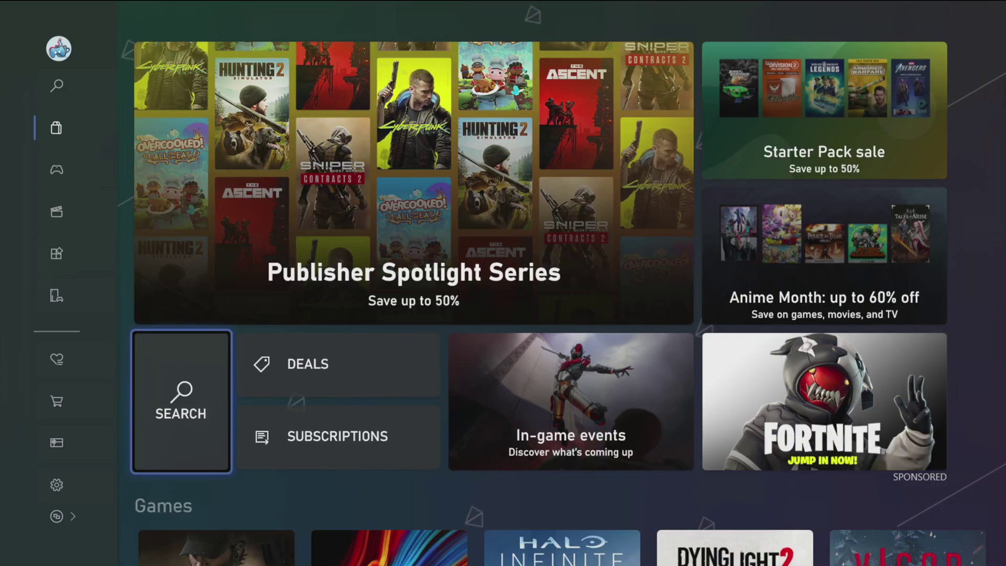
key(Down)
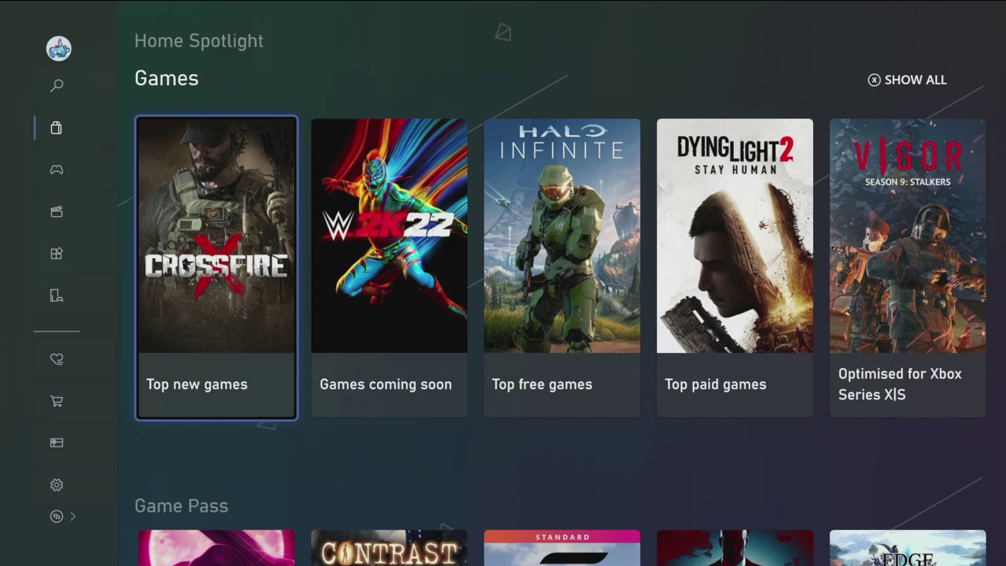
key(Left)
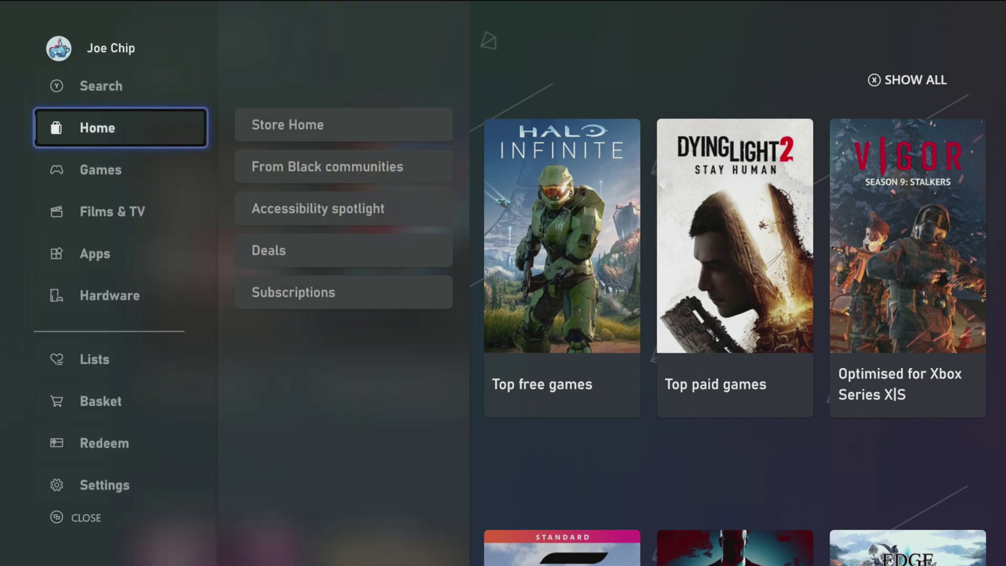
key(Down)
key(Right)
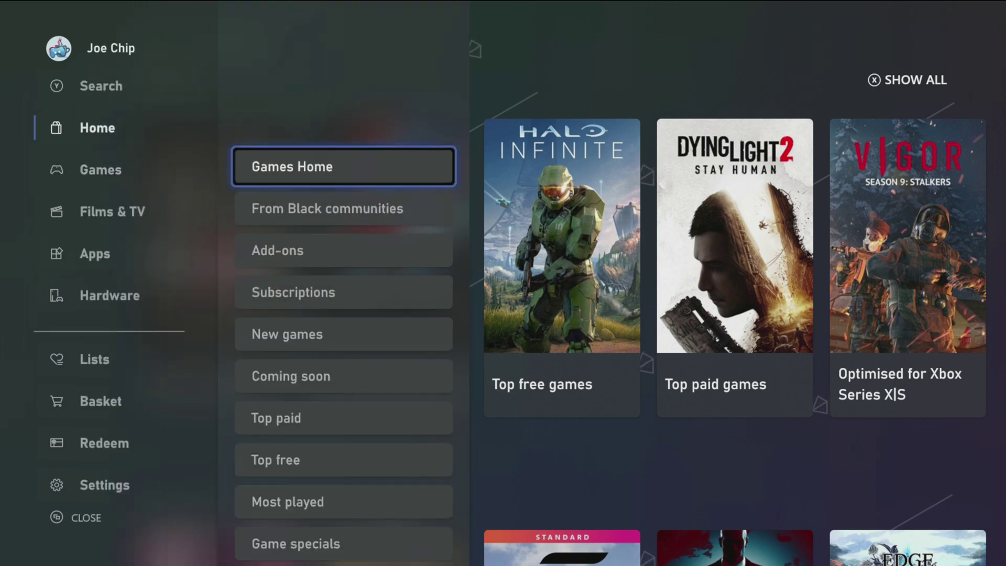
key(Return)
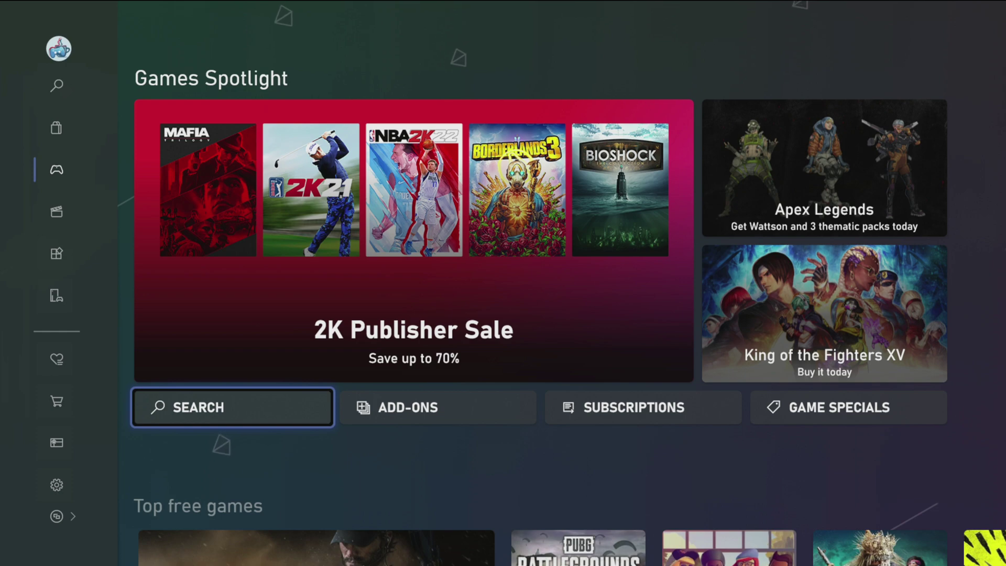
key(Escape)
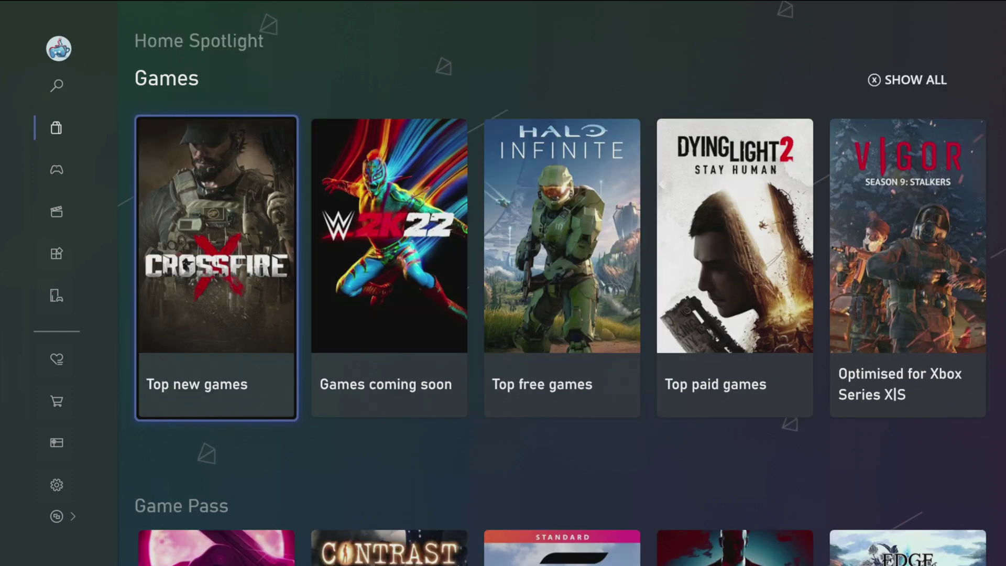
key(Up)
key(Down)
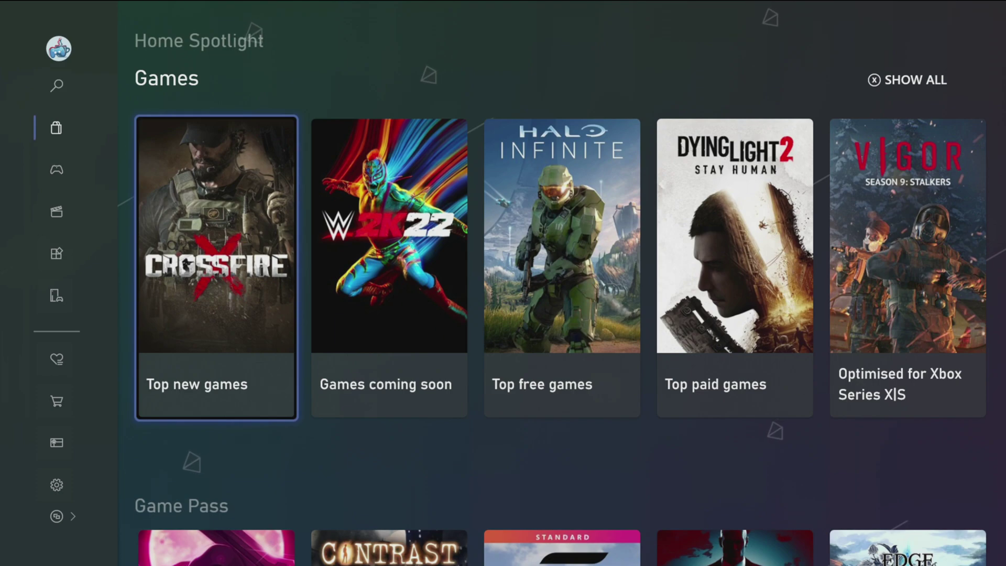
key(Escape)
key(Left)
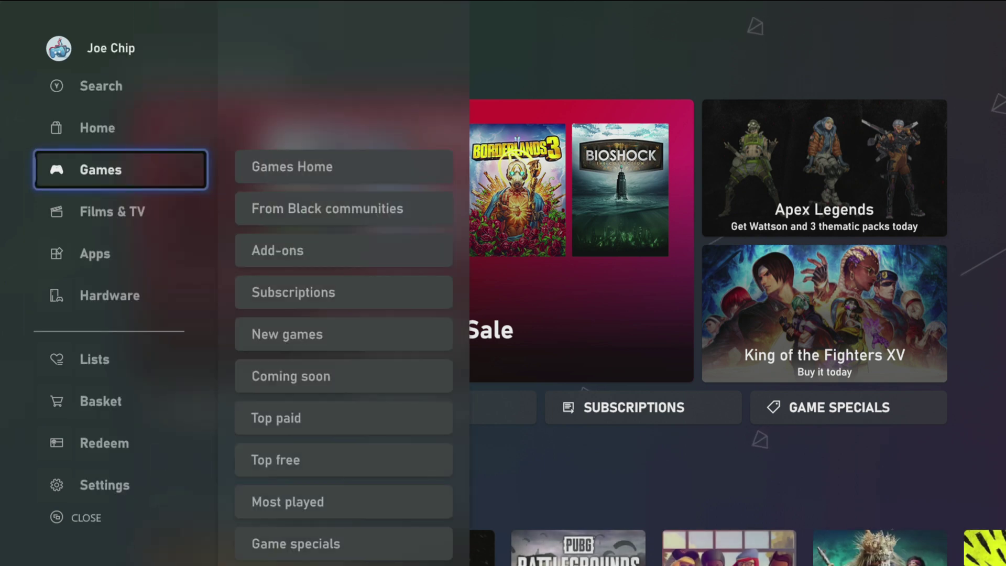
key(Right)
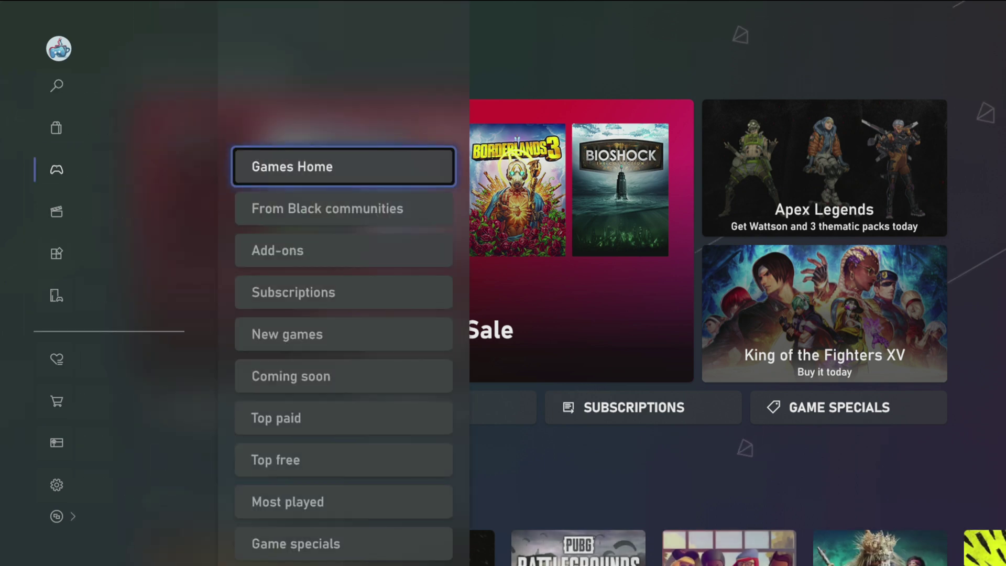
key(Return)
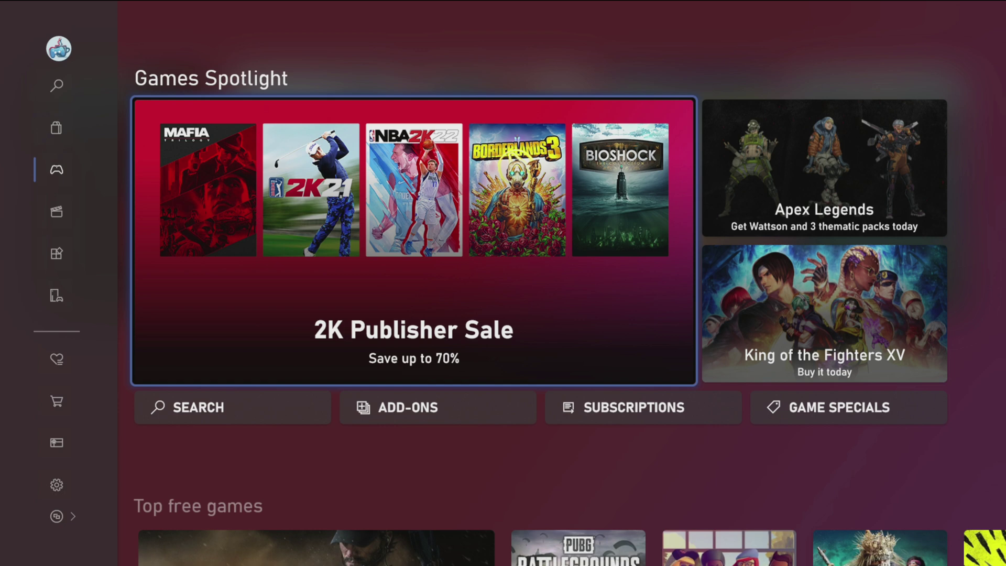
key(Down)
key(Up)
key(Down)
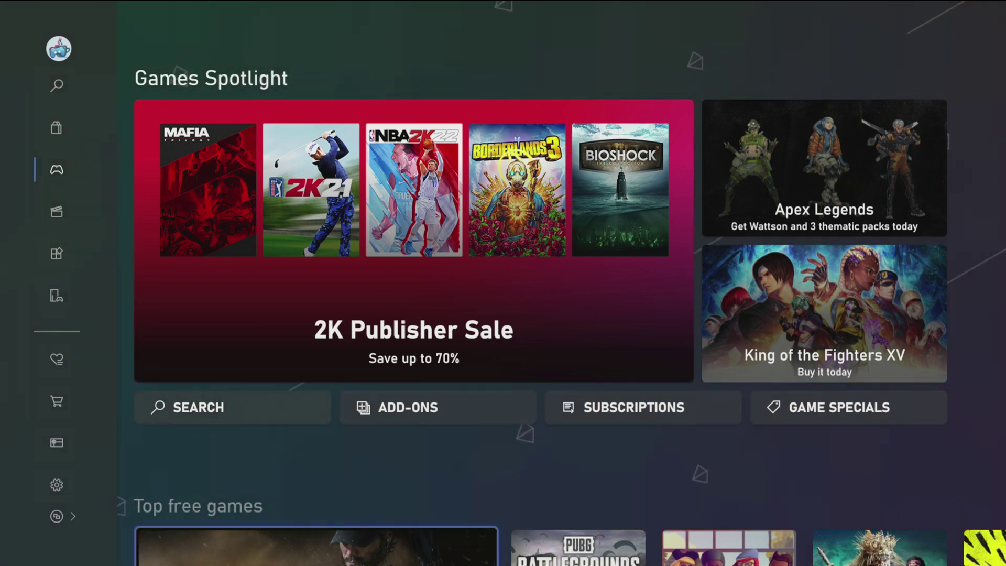
key(Down)
key(Down)
key(Down)
key(Down)
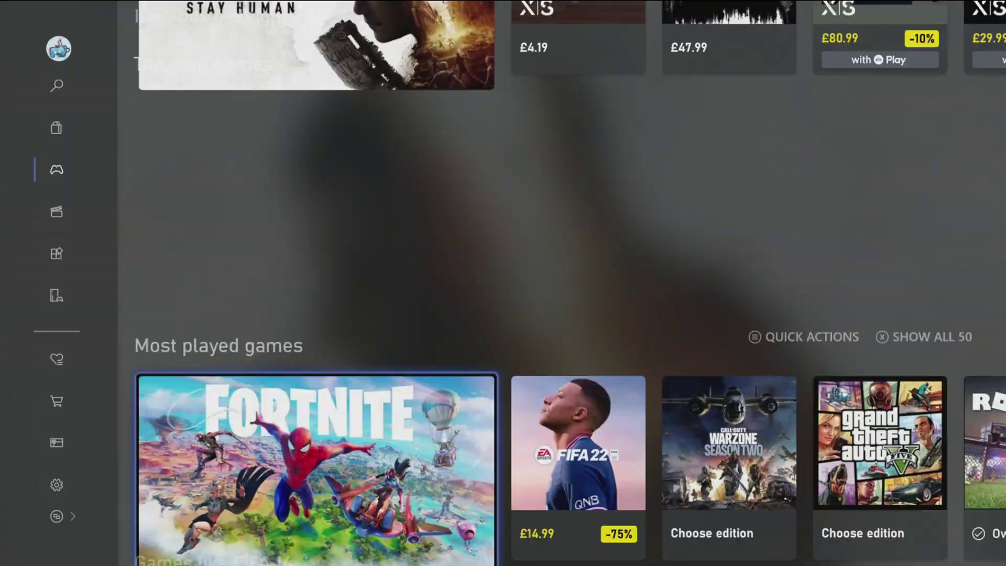
key(Down)
key(Down)
key(Down)
key(Down)
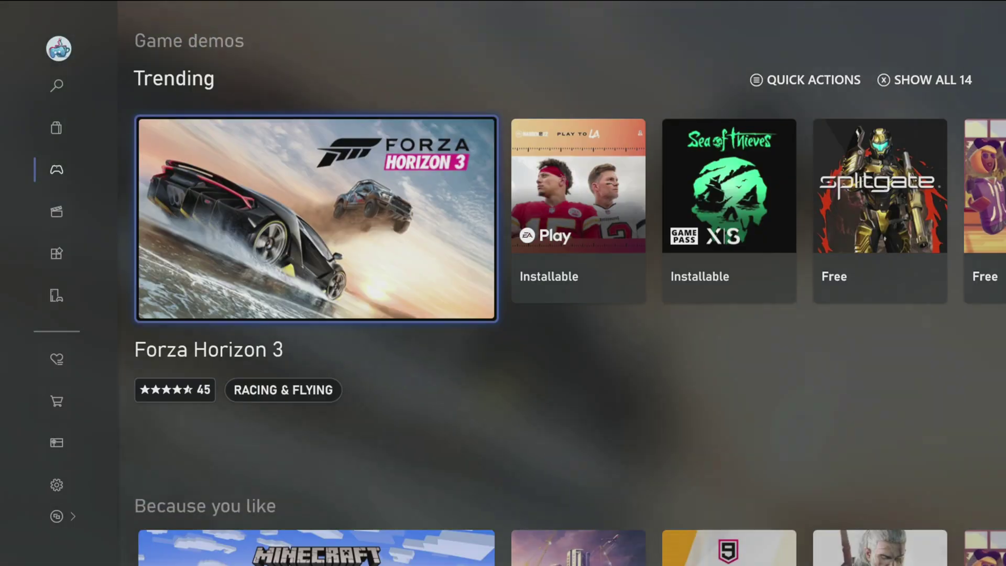
key(Down)
key(Down)
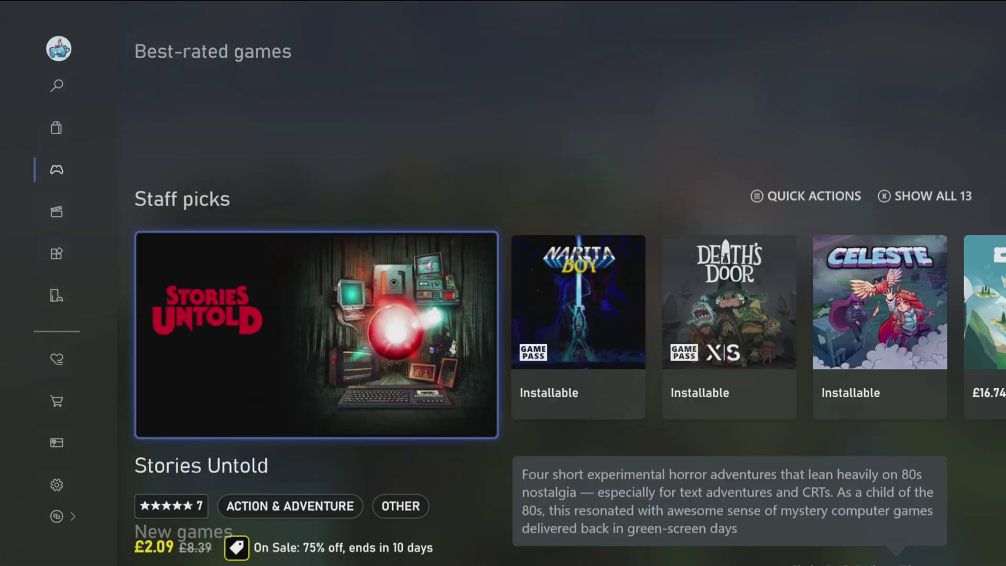
key(Down)
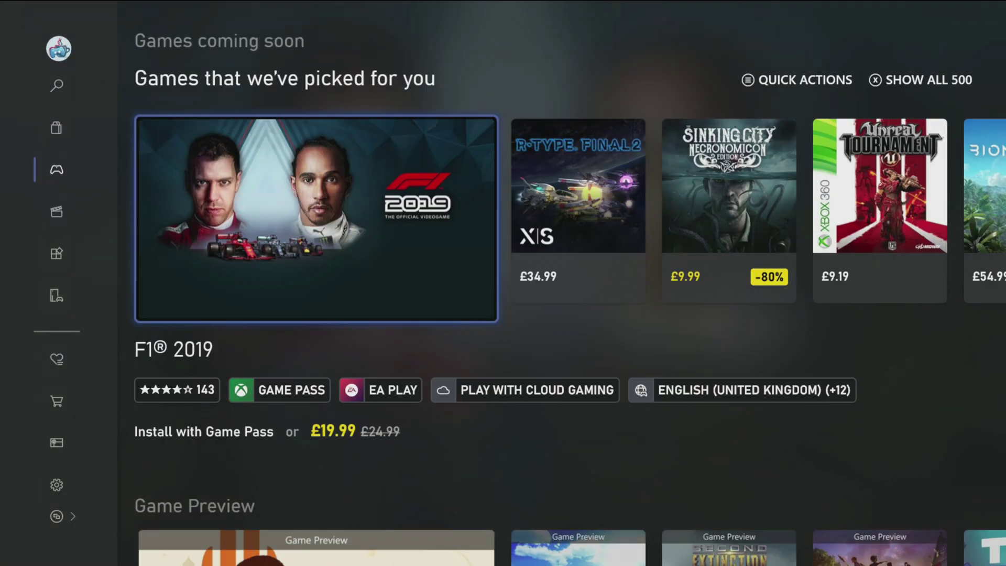
key(Down)
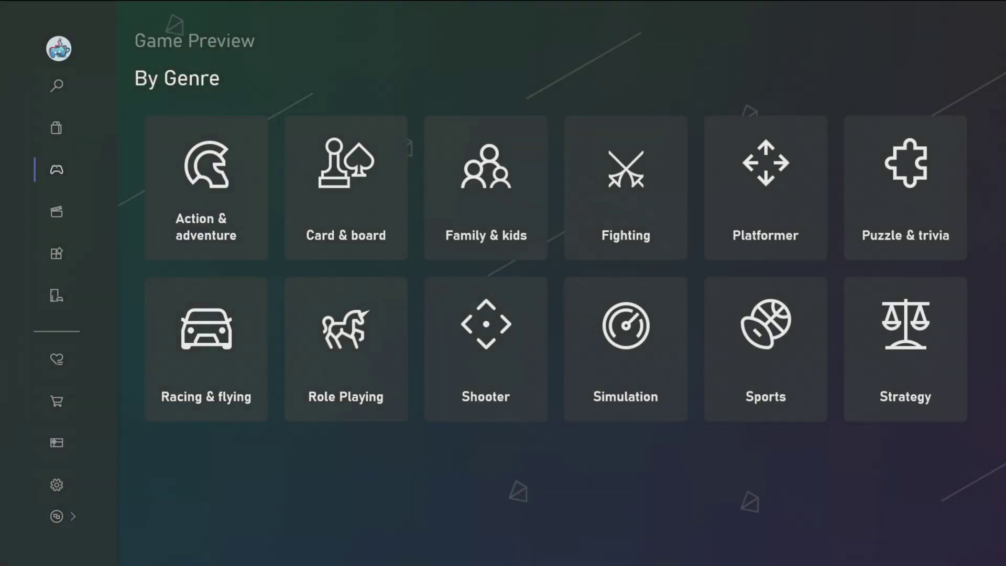
key(Up)
key(Up)
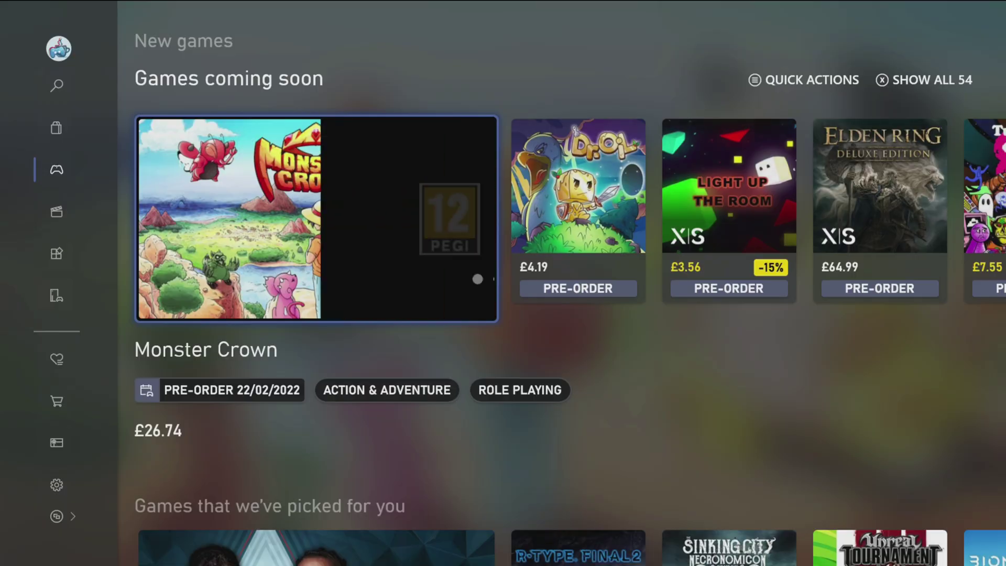
key(Up)
key(Up)
key(Up)
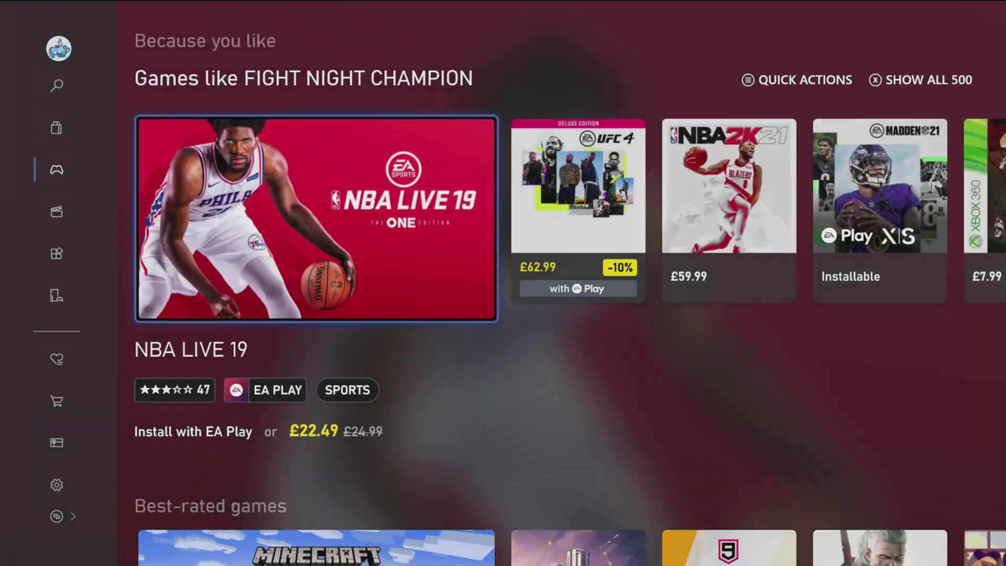
key(Up)
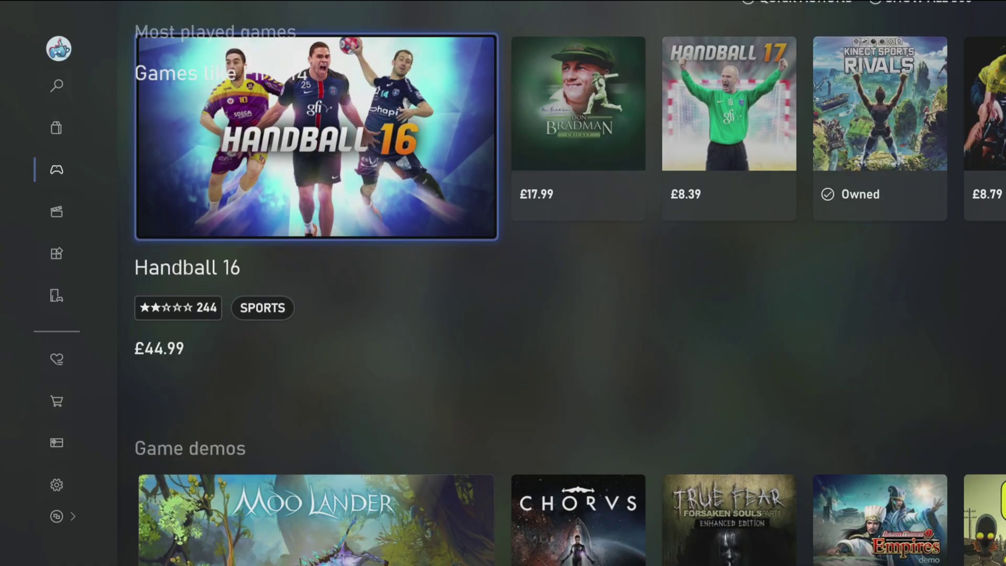
key(Up)
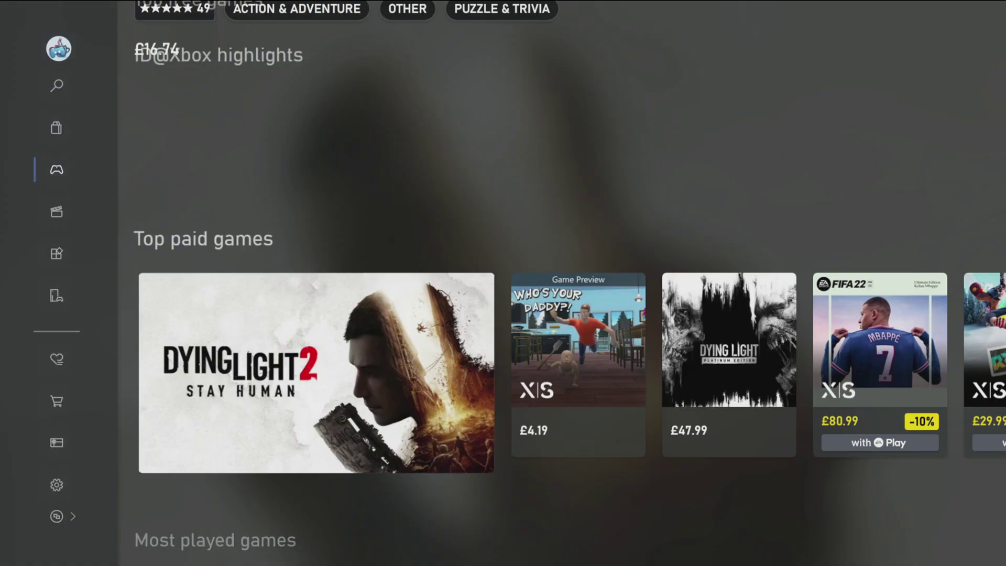
key(Up)
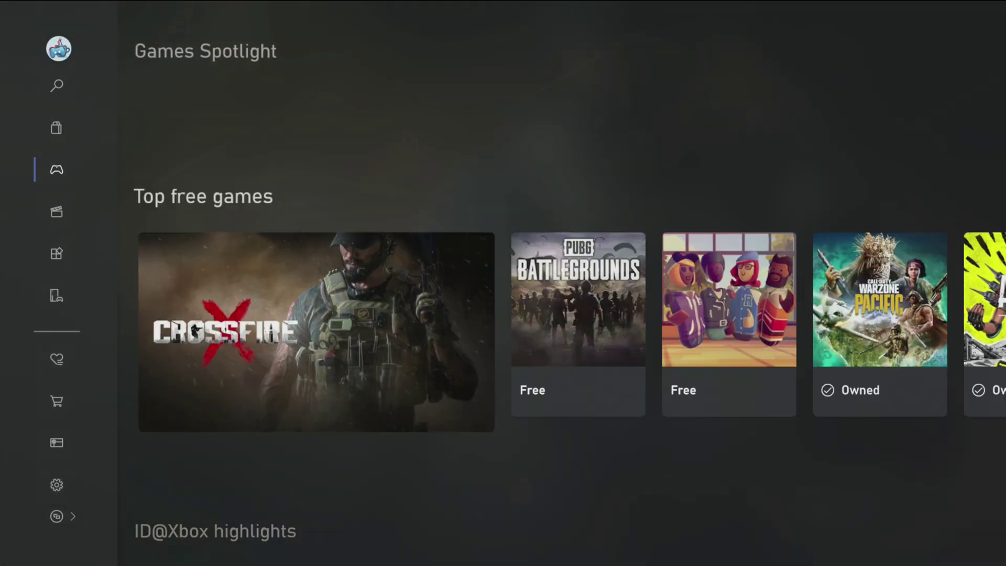
key(Down)
key(Down)
key(Down)
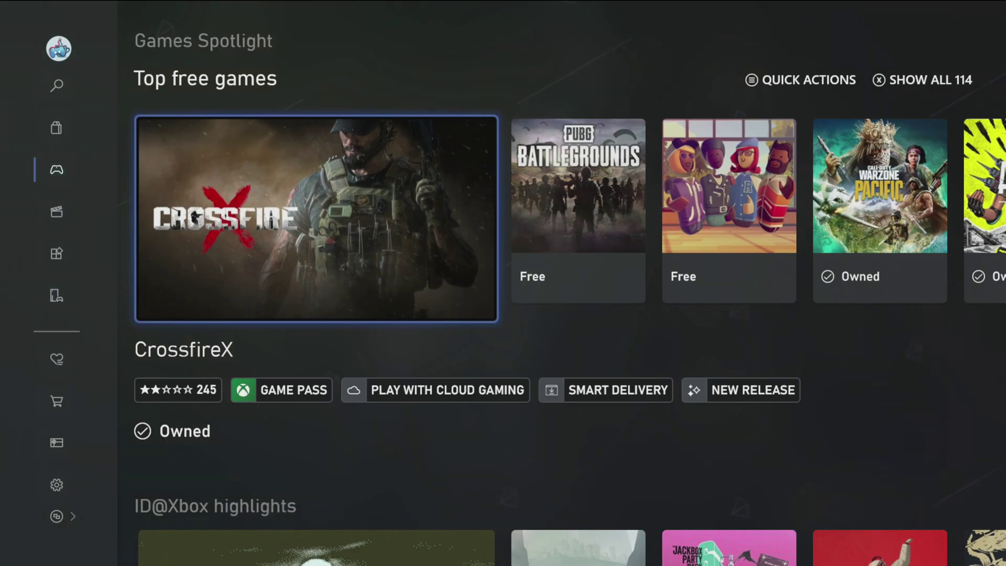
key(Down)
key(Down)
key(Up)
key(Up)
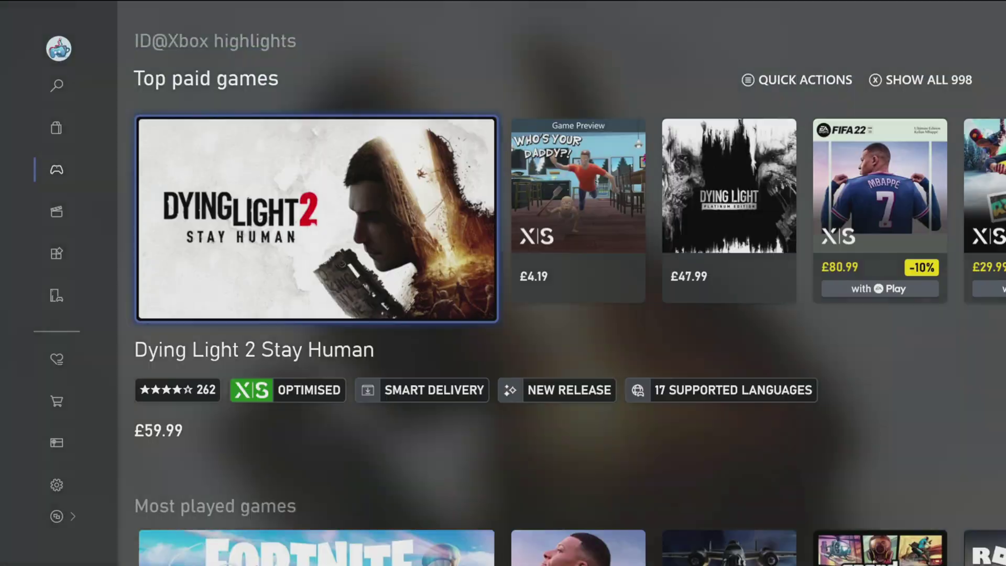
key(Up)
key(Up)
key(Up)
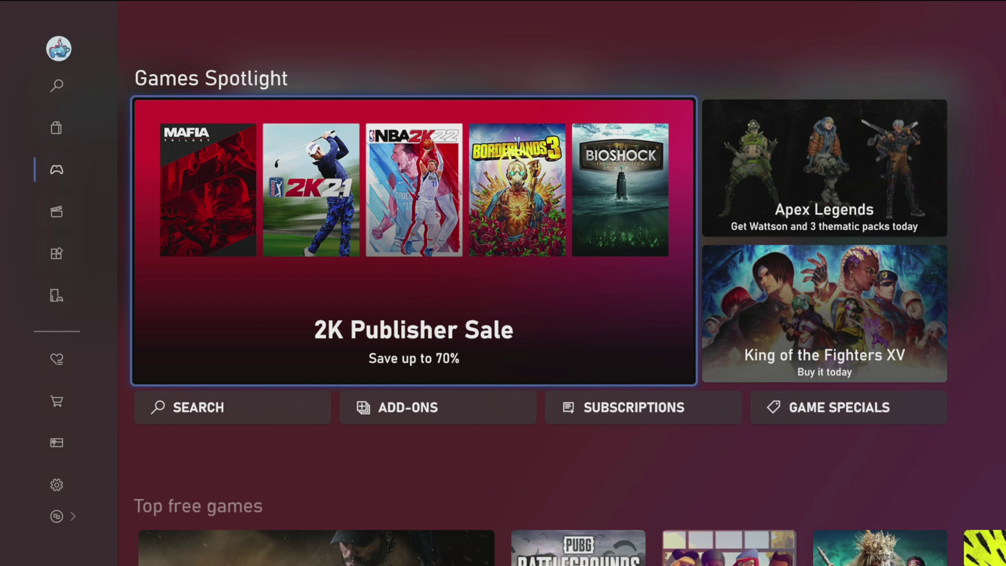
- Open Store search, spell 'Black' on the on-screen keyboard, and submit for full results
key(Down)
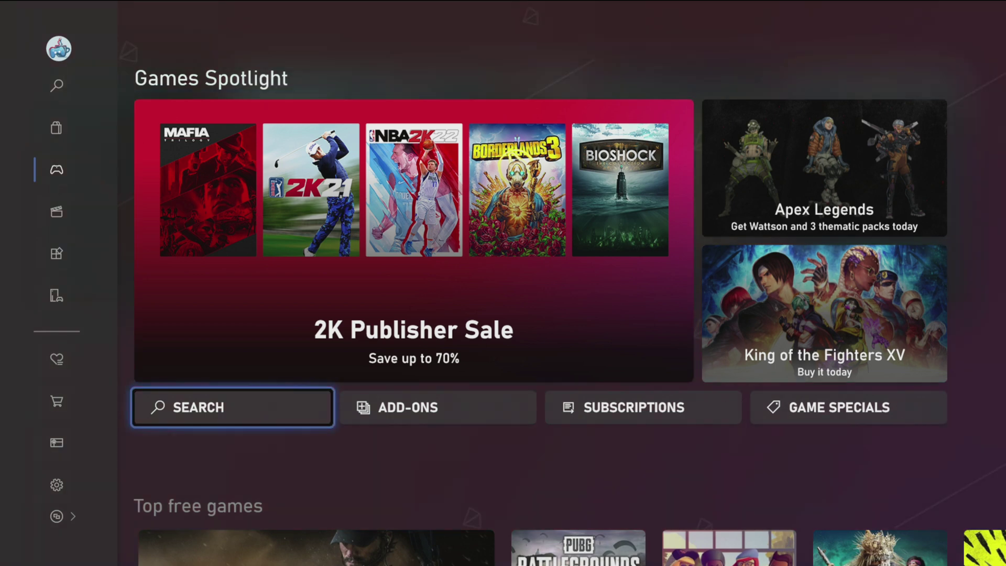
key(Return)
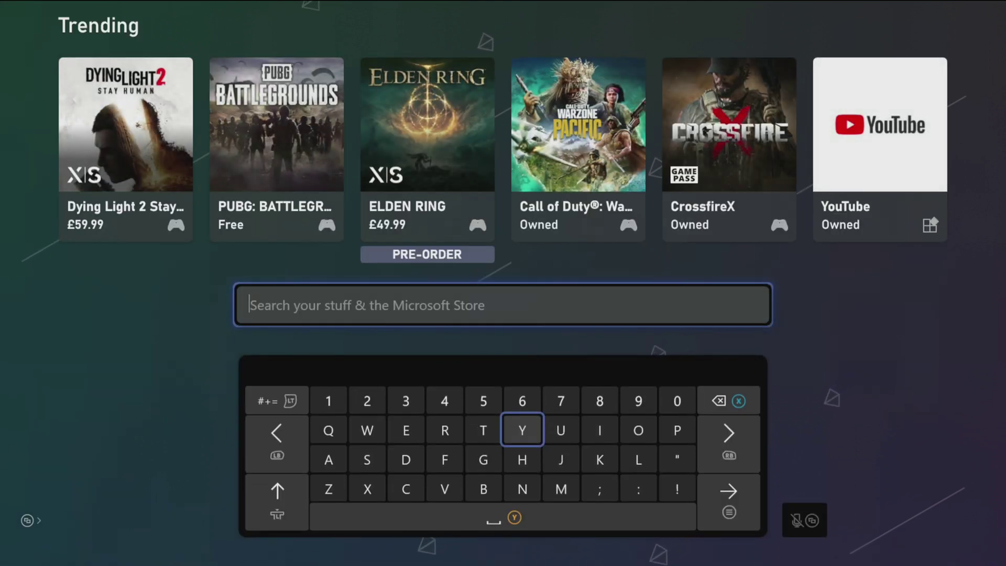
key(Down)
key(Down)
key(Left)
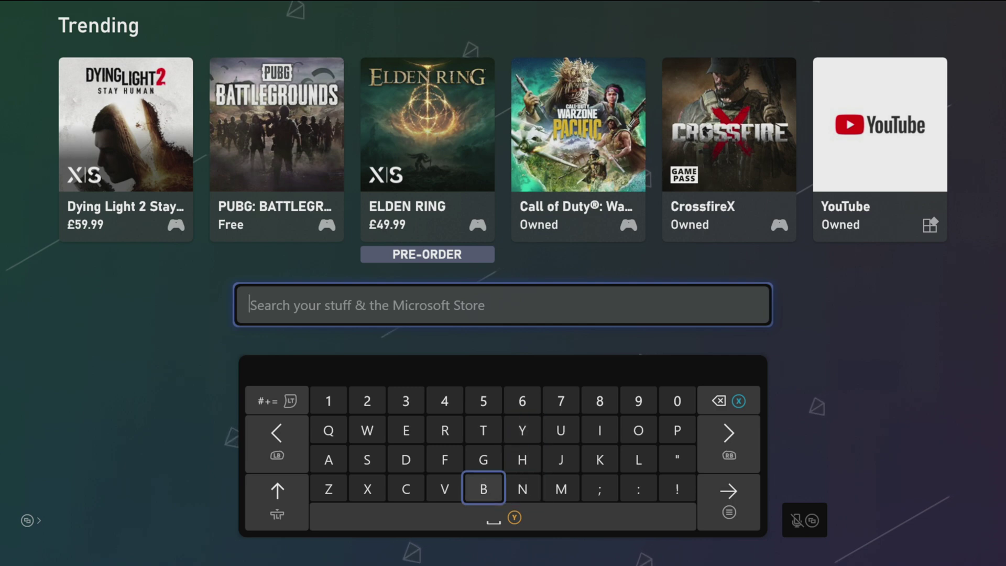
text(B)
key(Up)
key(Right)
key(Right)
key(Right)
key(Right)
key(Right)
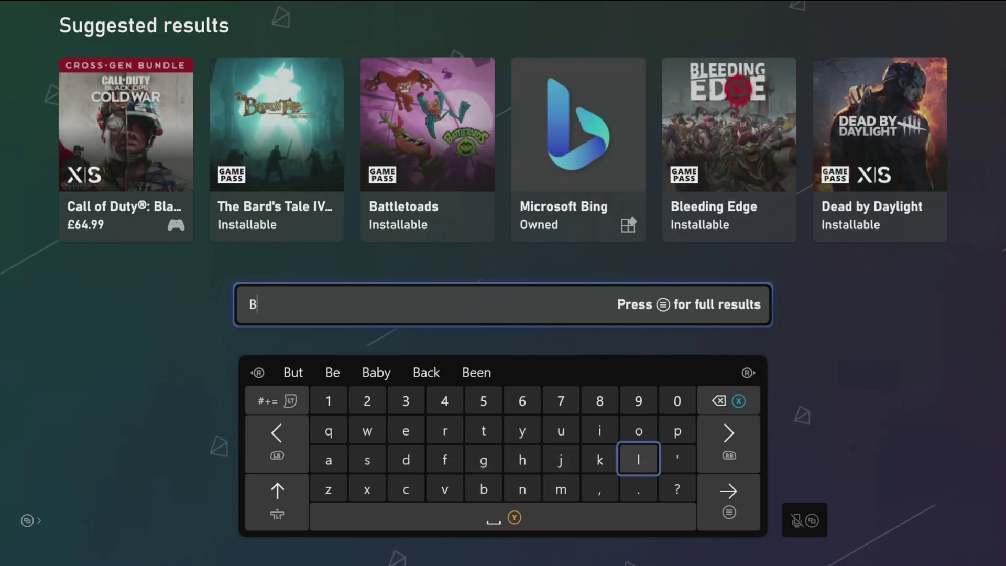
key(Left)
text(l)
key(Left)
key(Left)
key(Left)
key(Left)
key(Left)
key(Left)
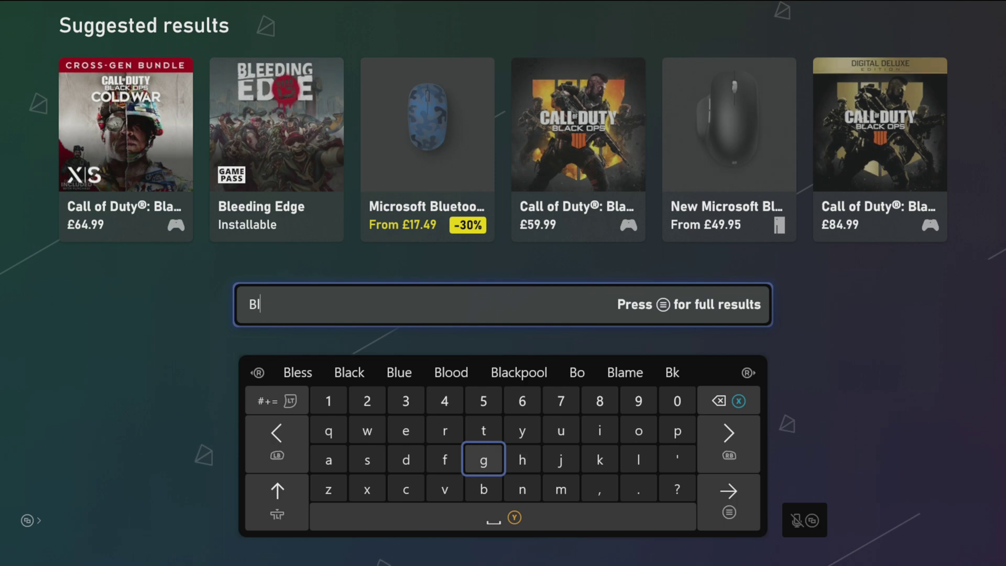
key(Left)
key(Left)
text(a)
key(Right)
key(Right)
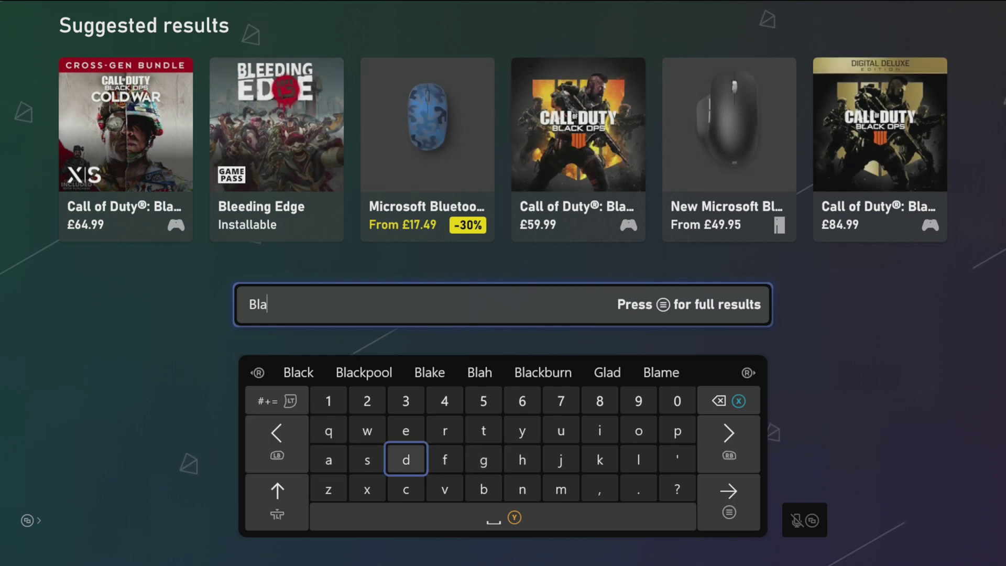
key(Down)
text(c)
key(Up)
key(Right)
key(Right)
key(Right)
key(Right)
key(Right)
key(Right)
key(Right)
key(Left)
text(k)
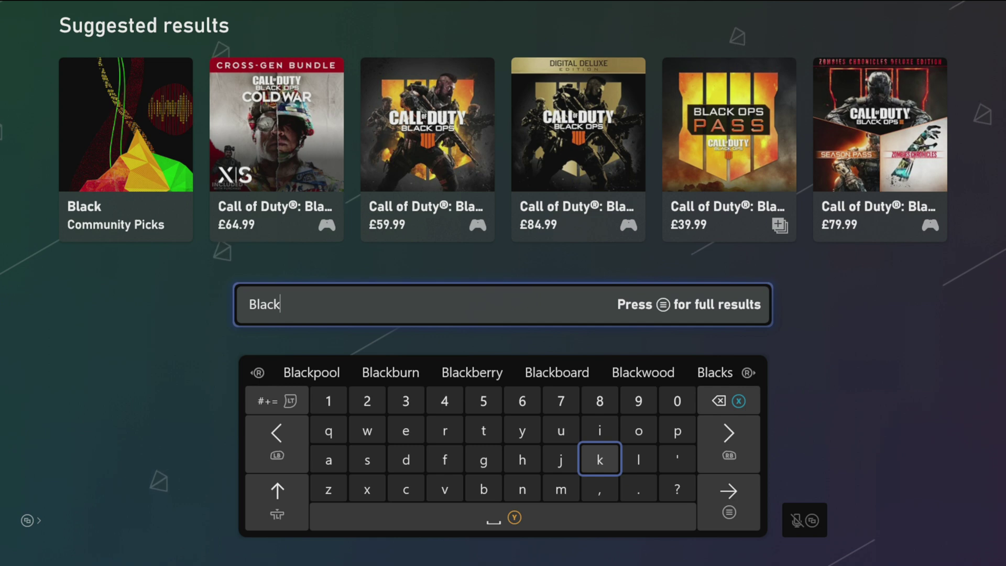
key(Return)
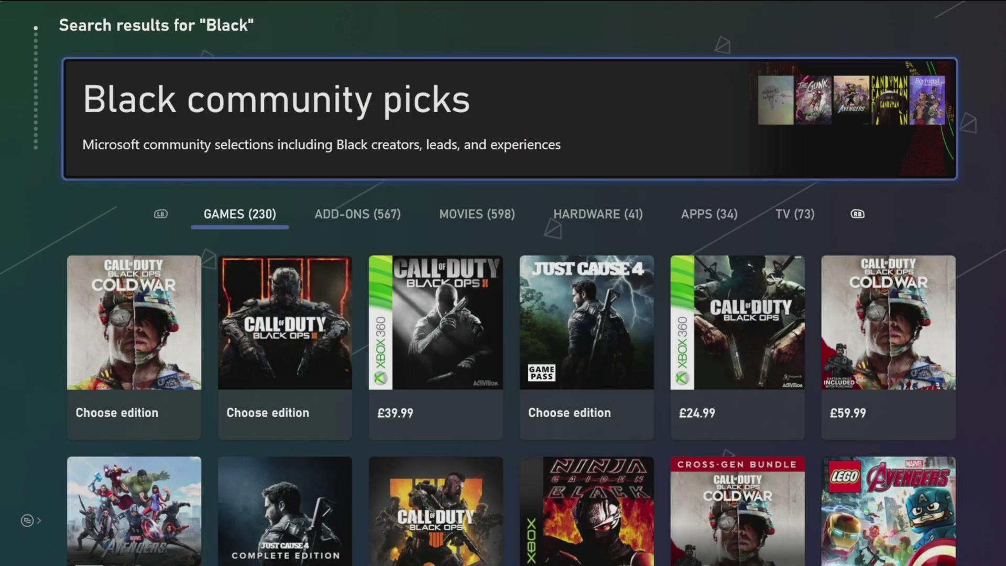
key(Down)
key(Down)
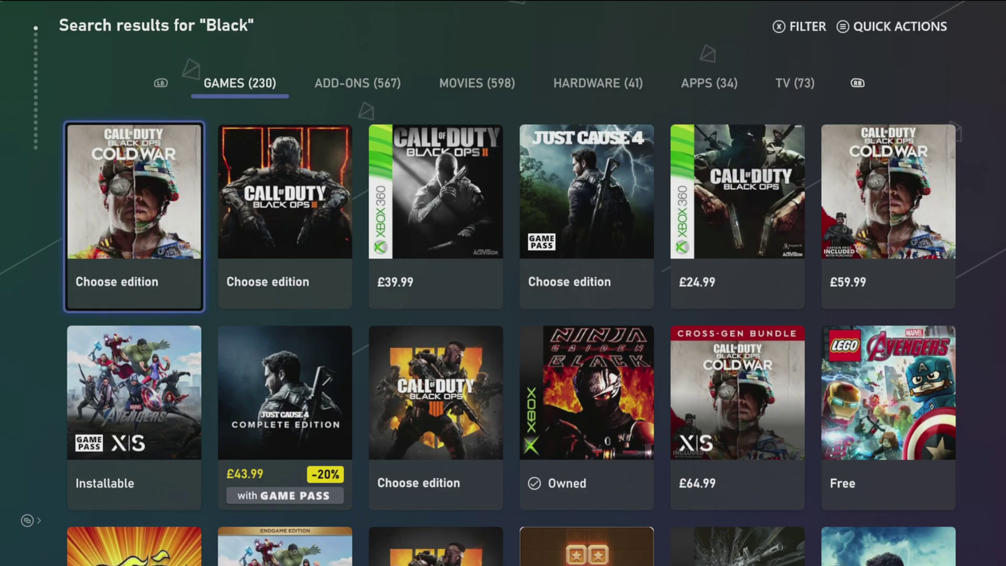
key(Down)
key(Down)
key(Right)
key(Right)
key(Right)
key(Right)
key(Return)
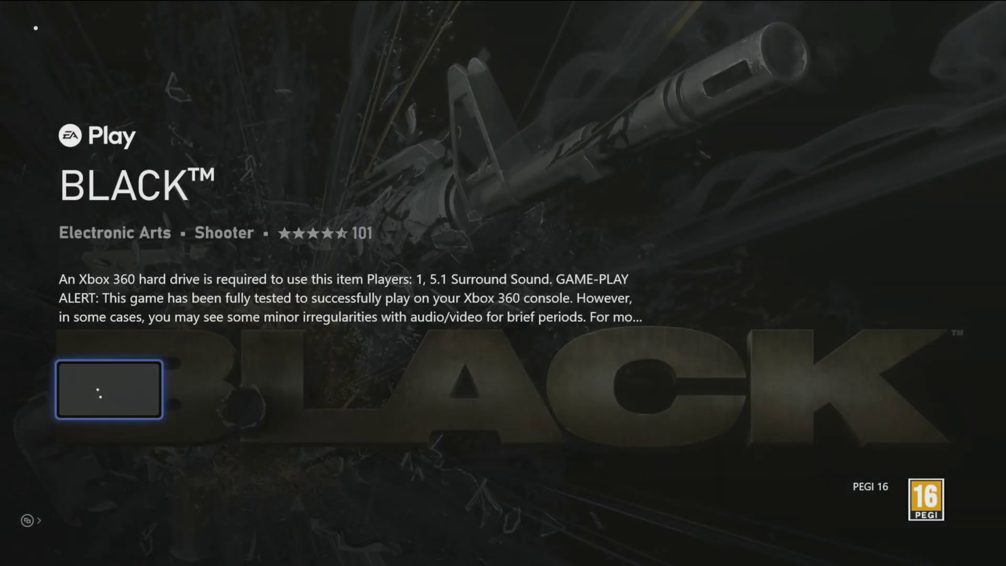
key(Right)
key(Left)
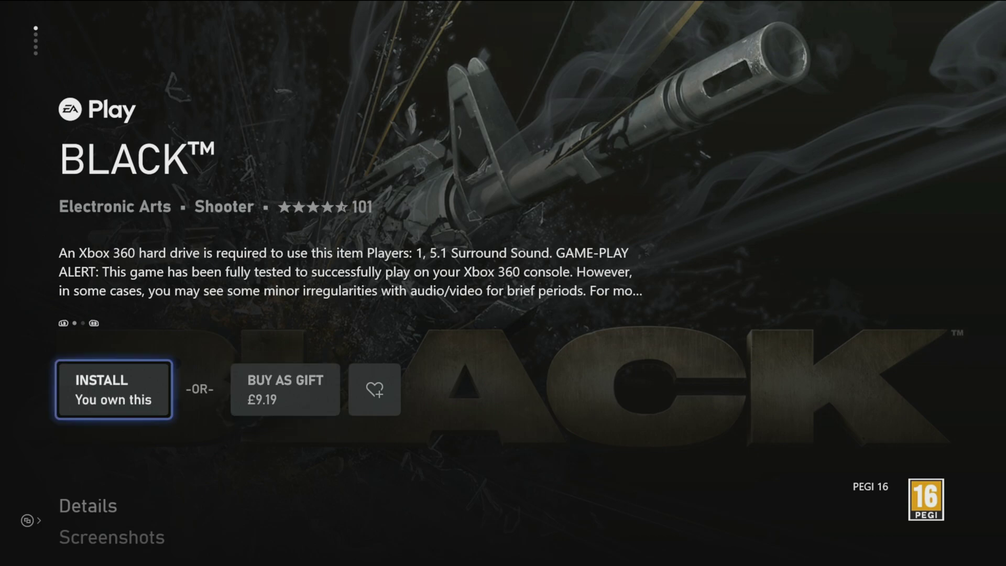
key(Down)
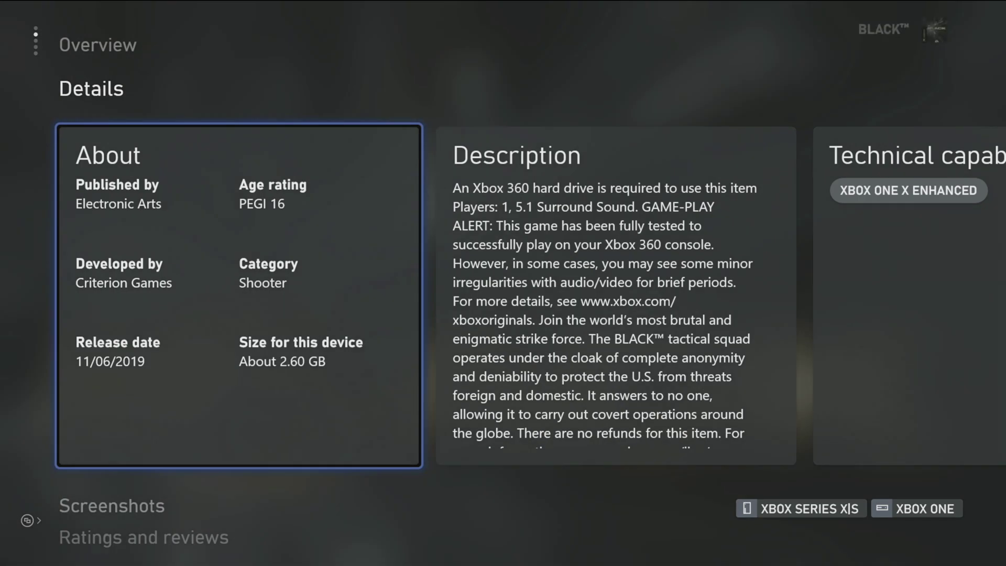
key(Up)
key(Down)
key(Down)
key(Down)
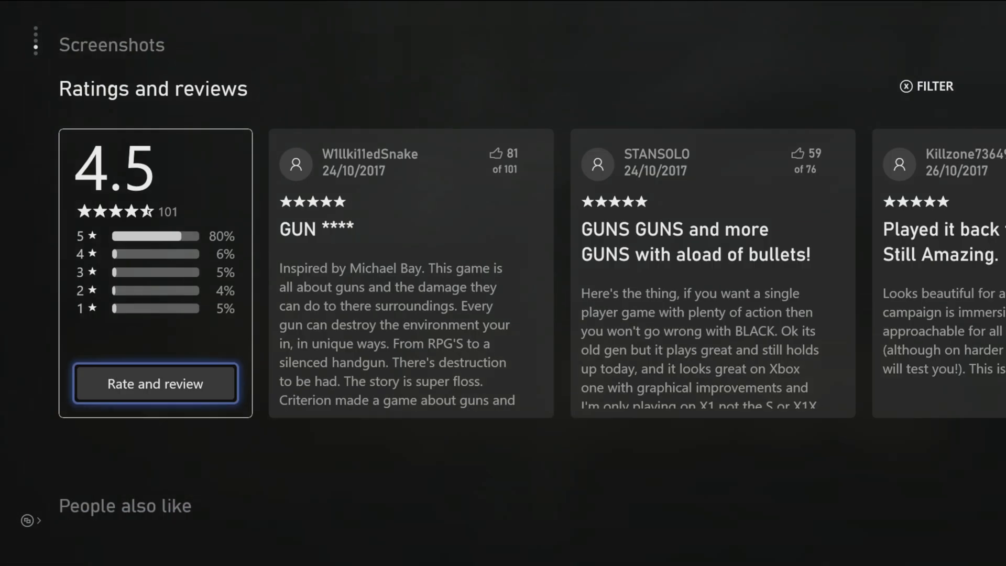
key(Up)
key(Up)
key(Up)
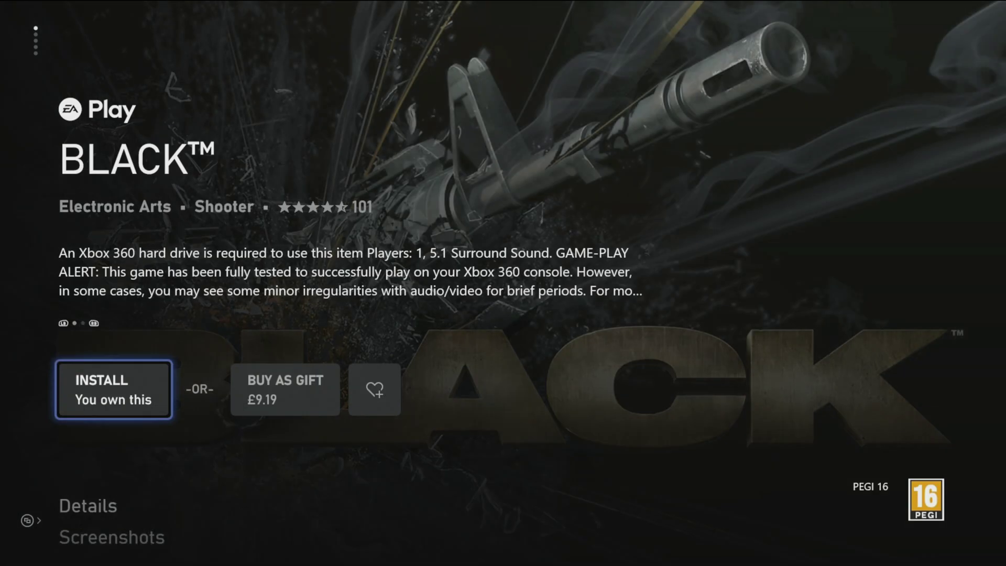
key(Escape)
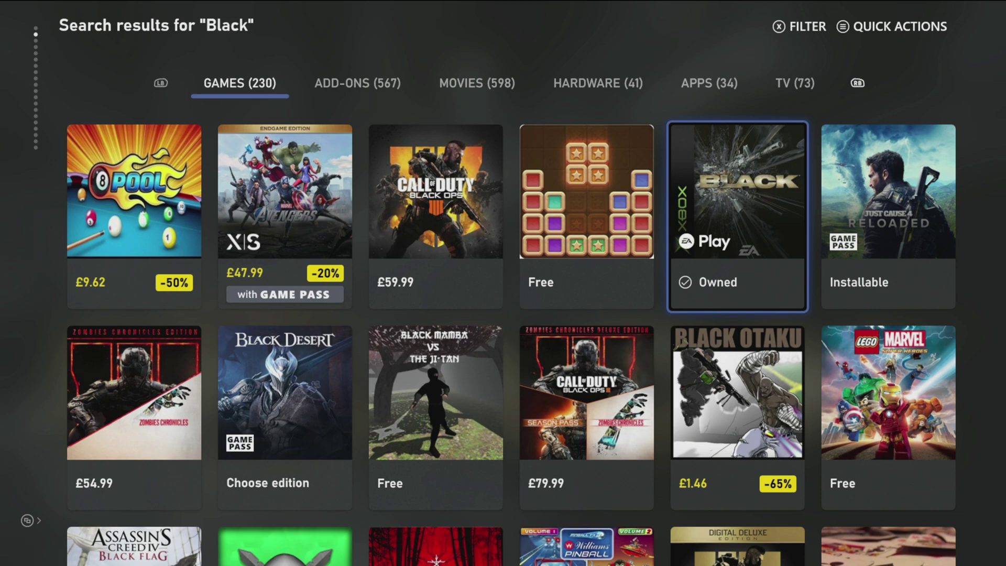
- Quit the Microsoft Store from the Home dashboard and relaunch it
key(Escape)
key(Return)
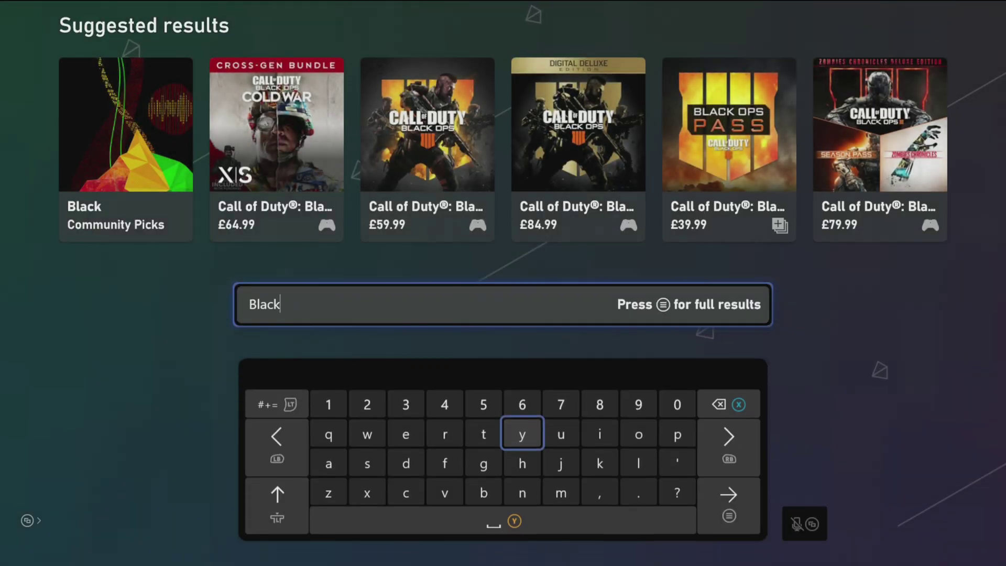
key(super)
key(Return)
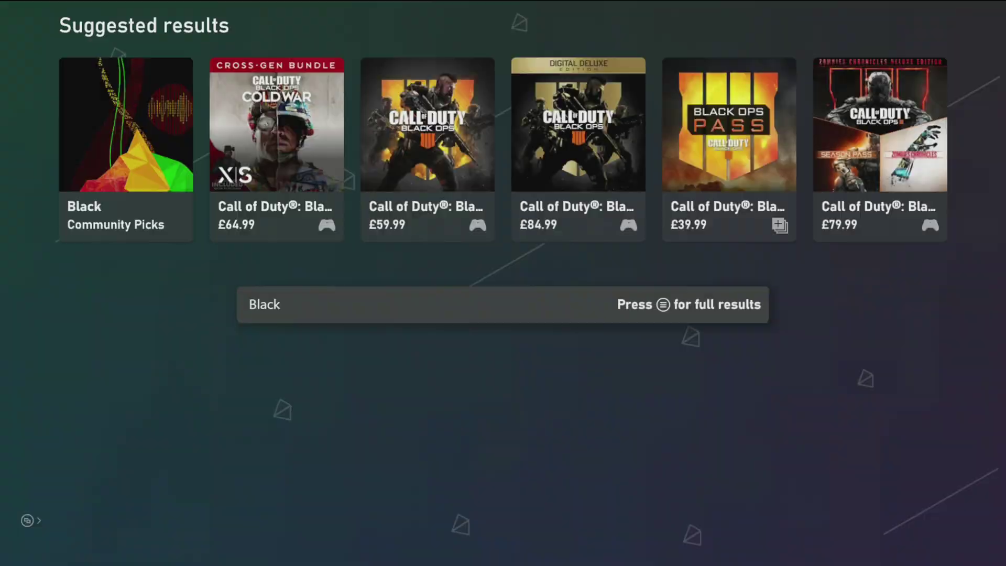
key(Menu)
key(Down)
key(Down)
key(Return)
key(Right)
key(Left)
key(Return)
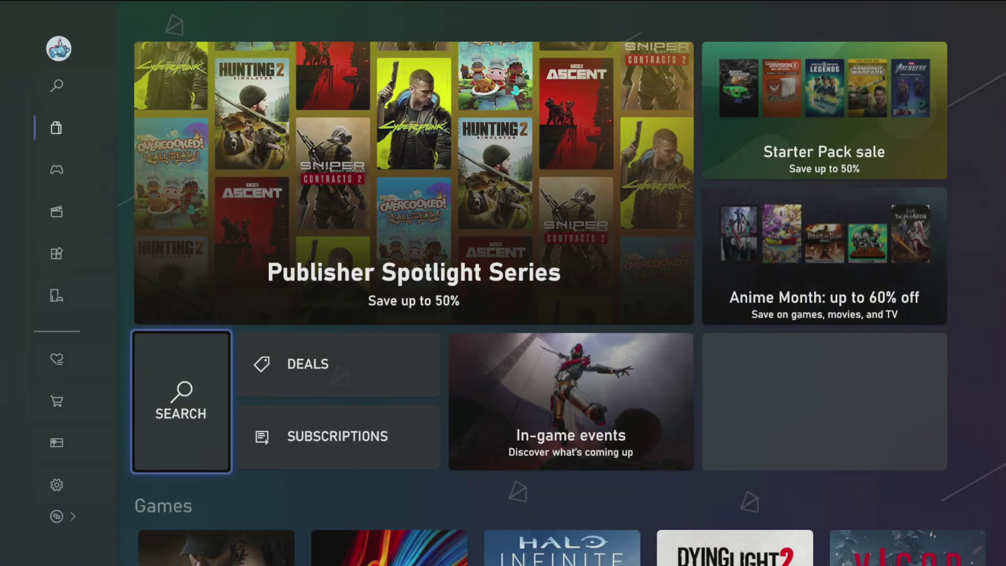
- Open Store search and spell 'Crimson' on the on-screen keyboard
key(Return)
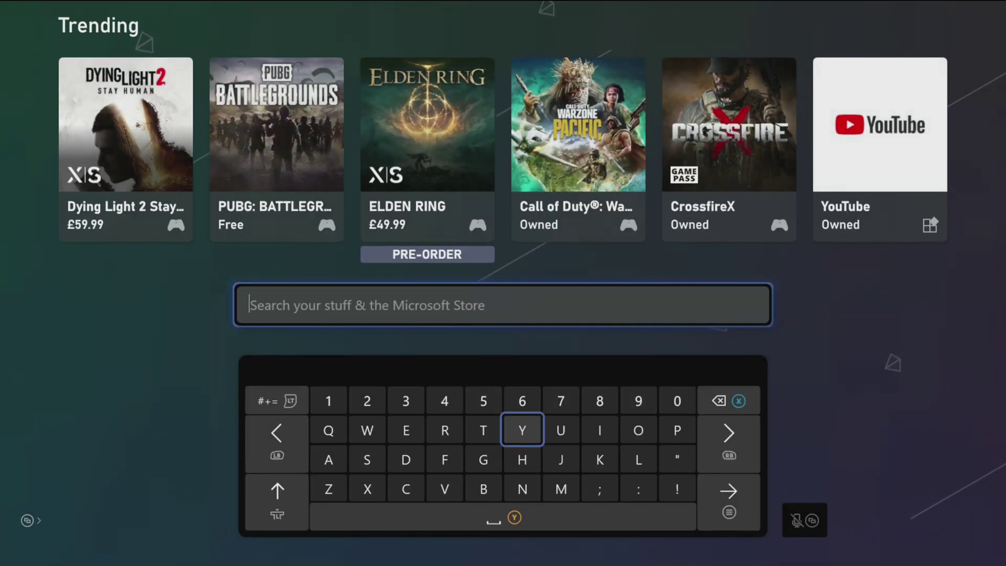
key(Left)
key(Left)
key(Left)
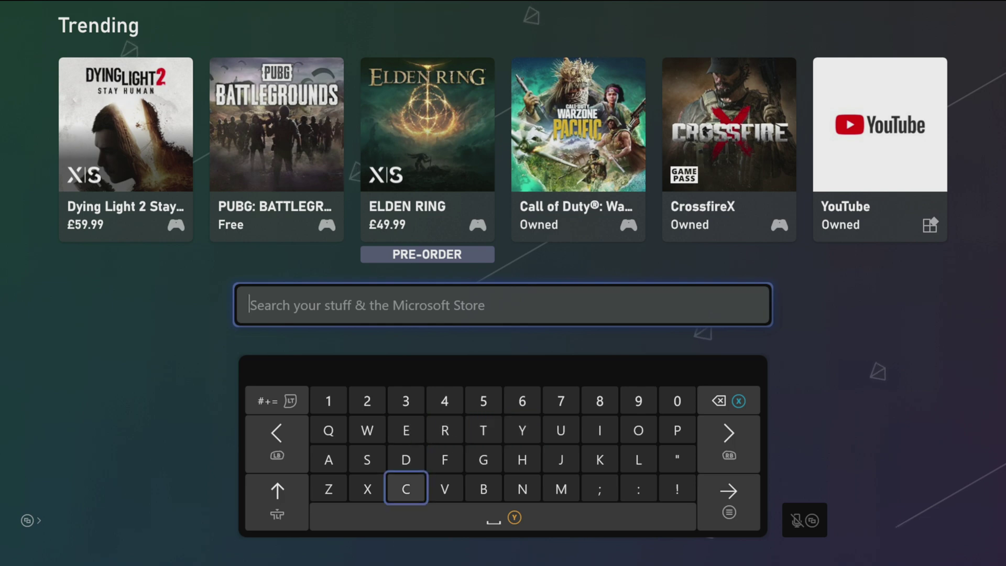
text(C)
key(Right)
key(Up)
key(Right)
text(r)
key(Right)
key(Right)
key(Right)
key(Right)
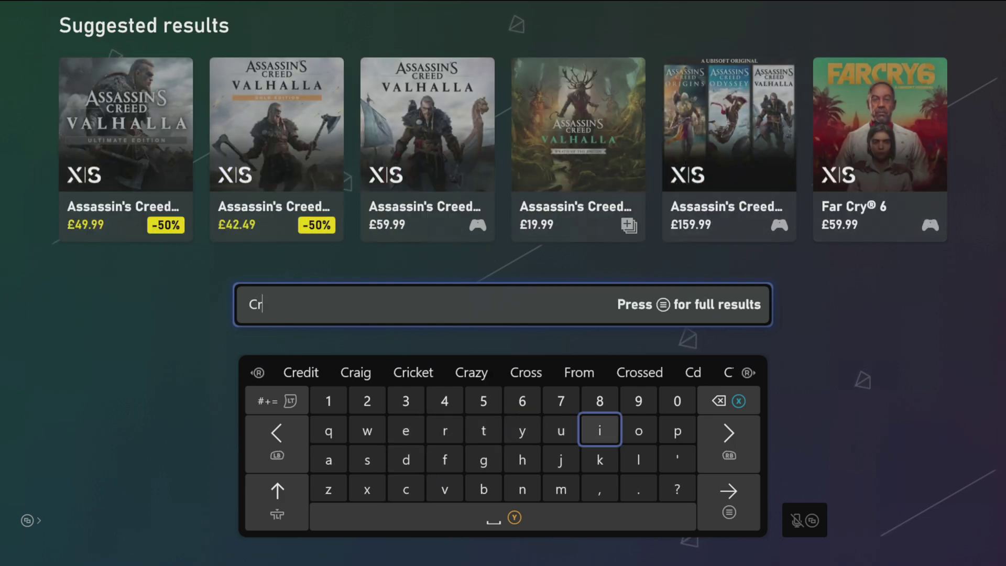
text(i)
key(Left)
key(Left)
key(Down)
key(Down)
key(Right)
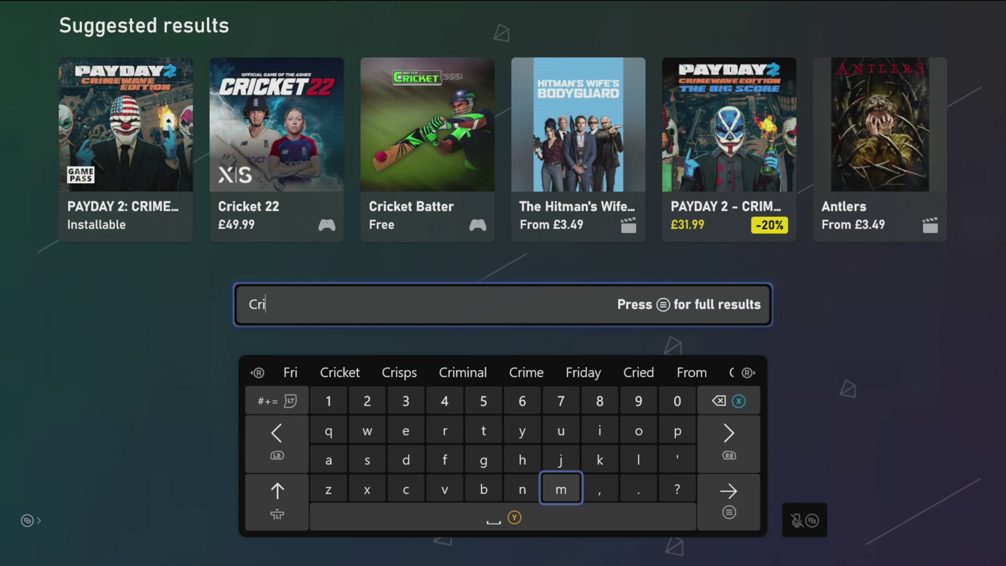
text(m)
key(Left)
key(Left)
key(Left)
key(Left)
key(Left)
key(Up)
text(s)
key(Right)
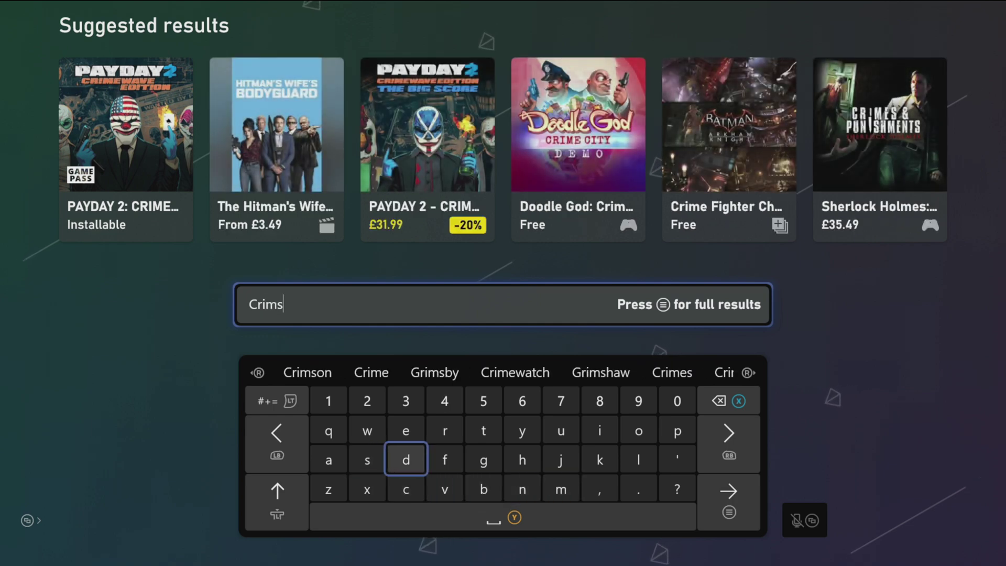
key(Right)
key(Right)
key(Right)
key(Right)
key(Right)
key(Right)
key(Right)
key(Up)
text(o)
key(Down)
key(Down)
key(Left)
key(Left)
key(Left)
key(Left)
key(Right)
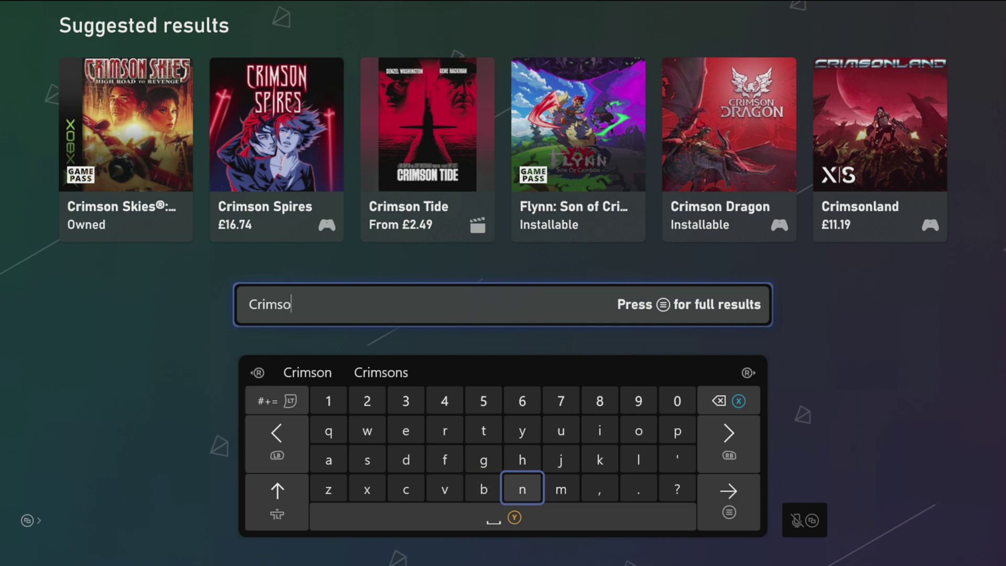
text(n)
- Open the owned Crimson Skies page, browse its purchase options and reviews, then re-enter 'Crimson'
key(Escape)
key(Up)
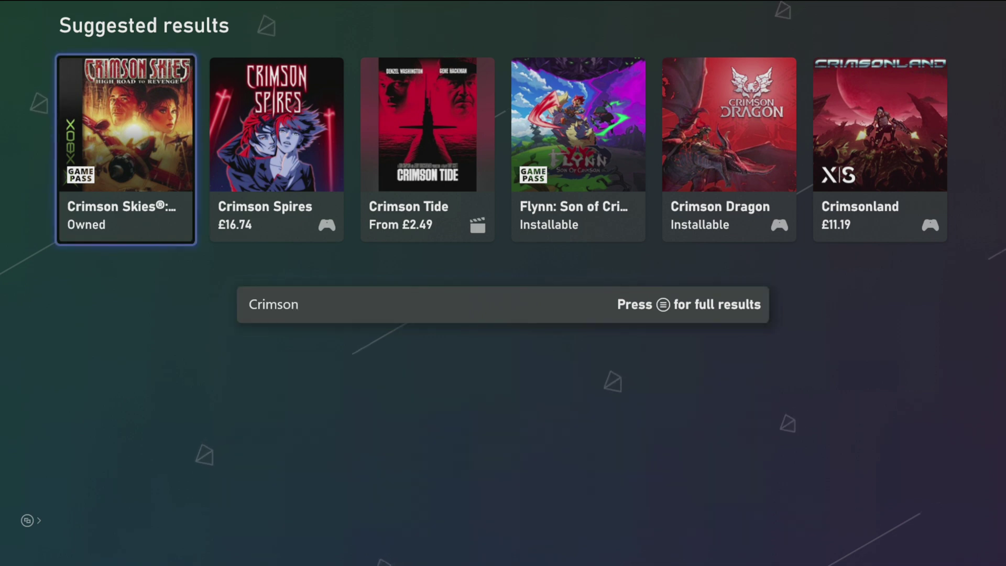
key(Return)
key(Right)
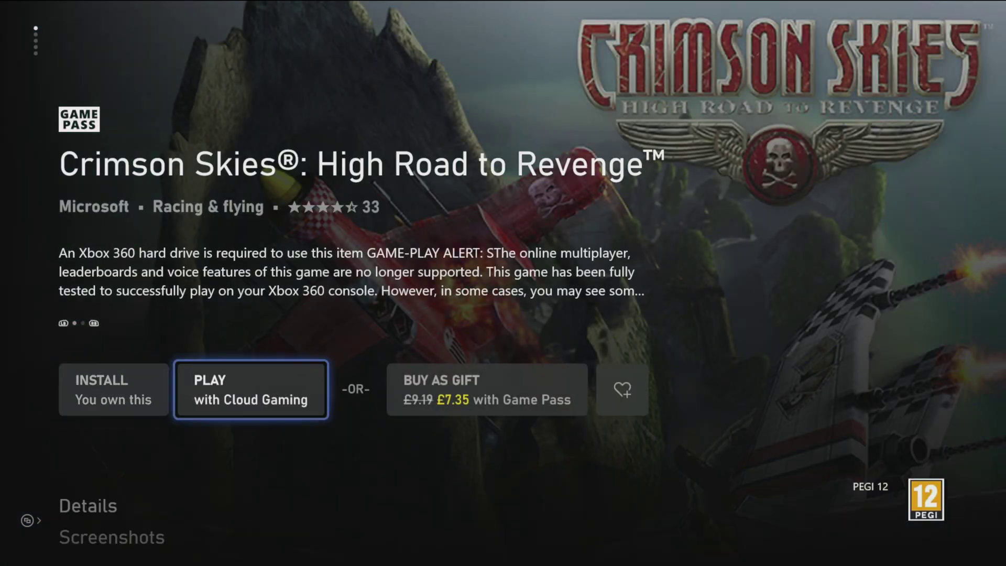
key(Left)
key(Right)
key(Down)
key(Up)
key(Left)
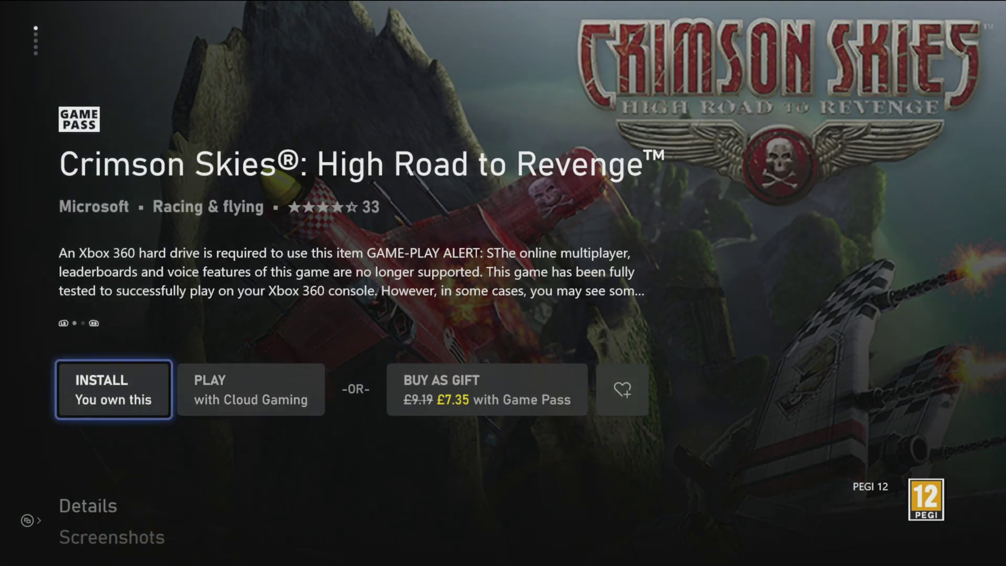
key(Down)
key(Down)
key(Down)
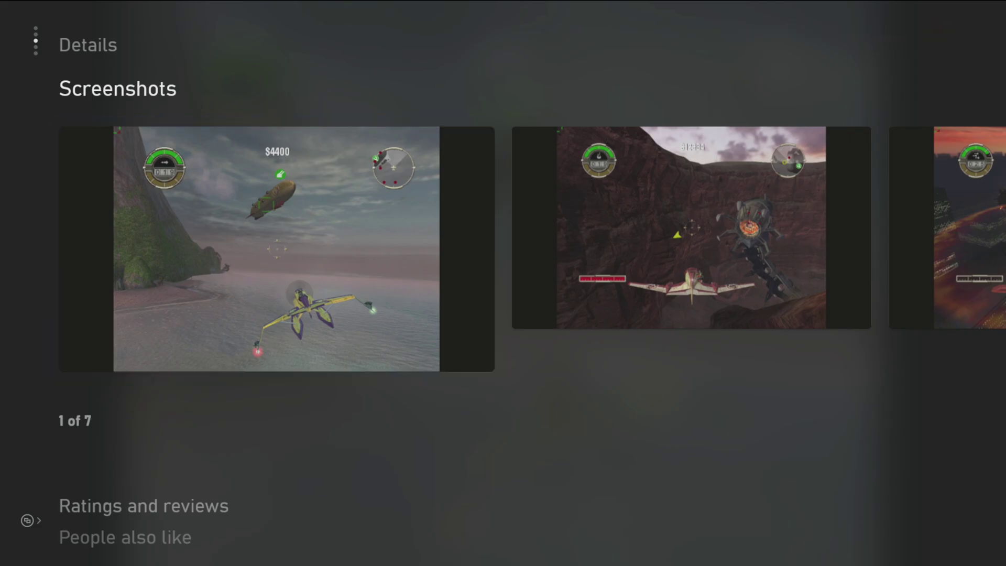
key(Down)
key(Up)
key(Up)
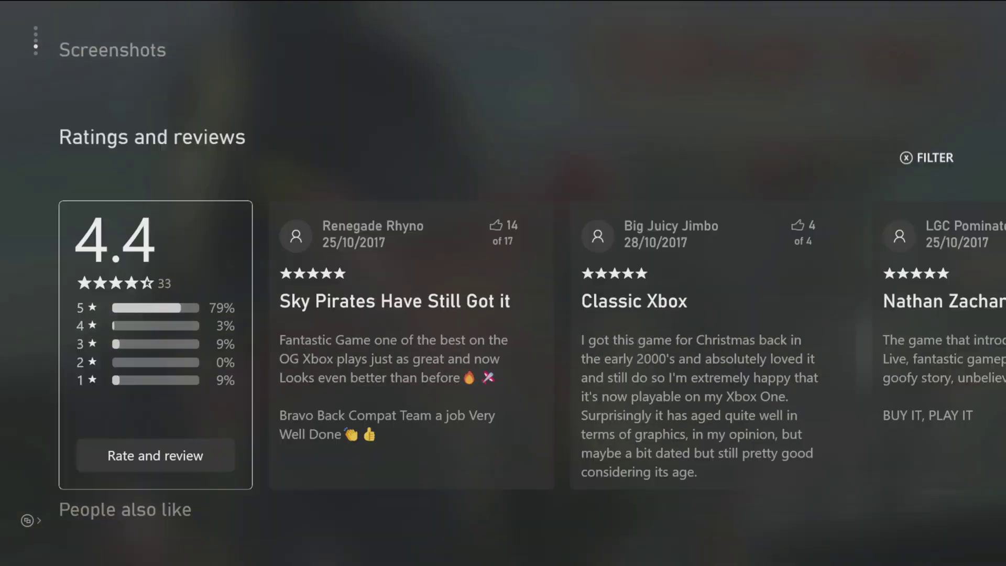
key(Up)
key(Up)
text(Crimson)
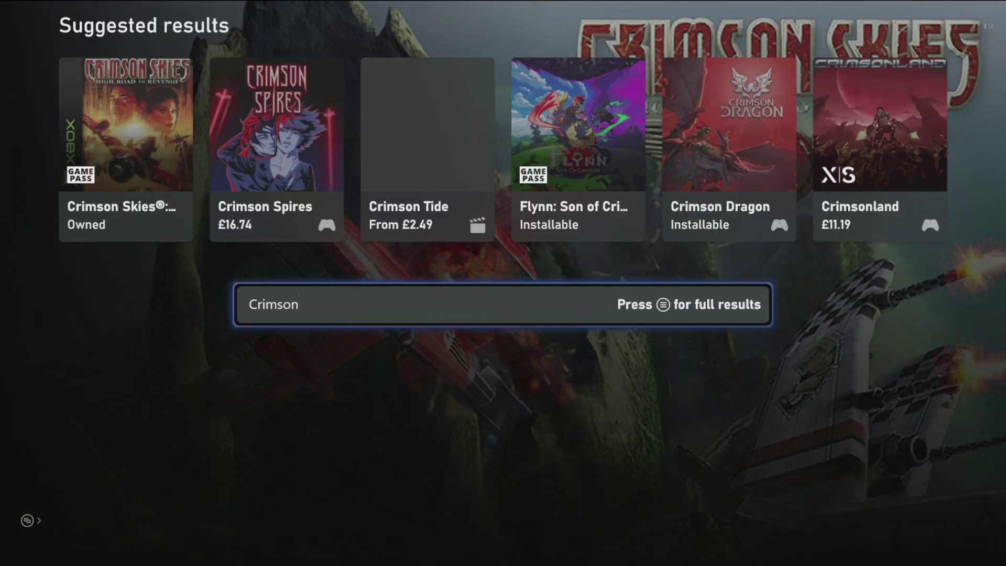
key(Return)
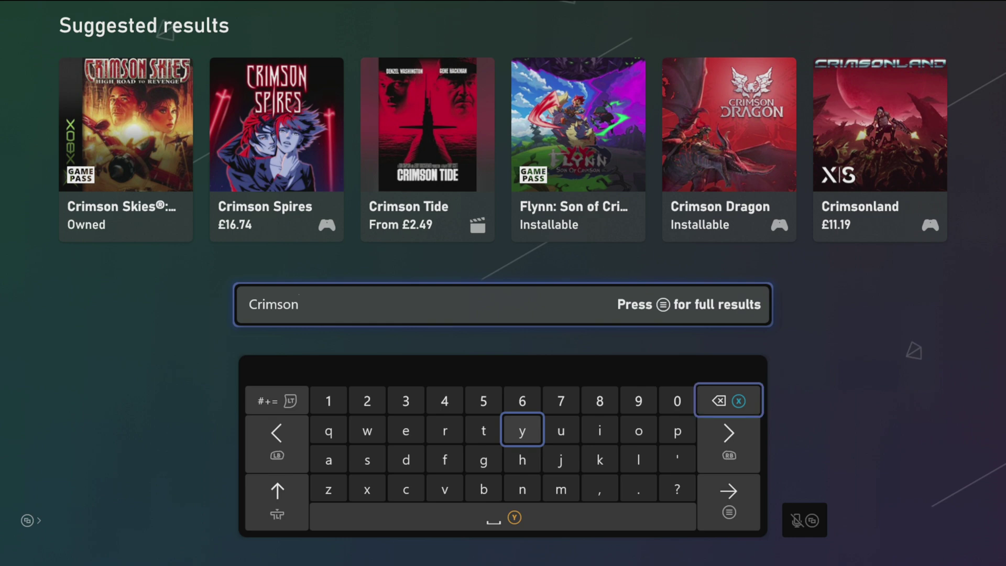
- Clear the search and spell 'Time' on the on-screen keyboard
key(BackSpace)
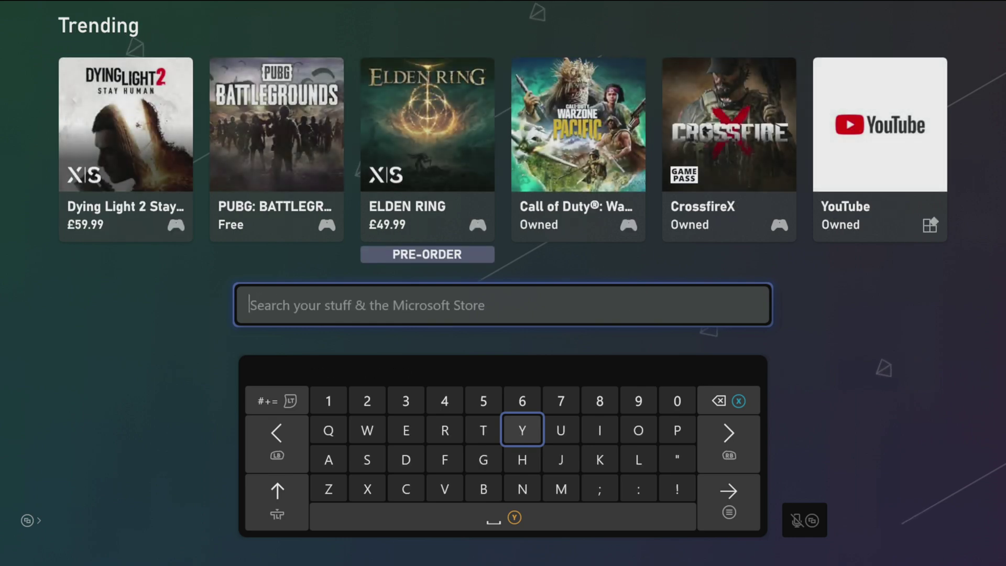
key(Left)
text(T)
key(Right)
key(Right)
key(Right)
key(Right)
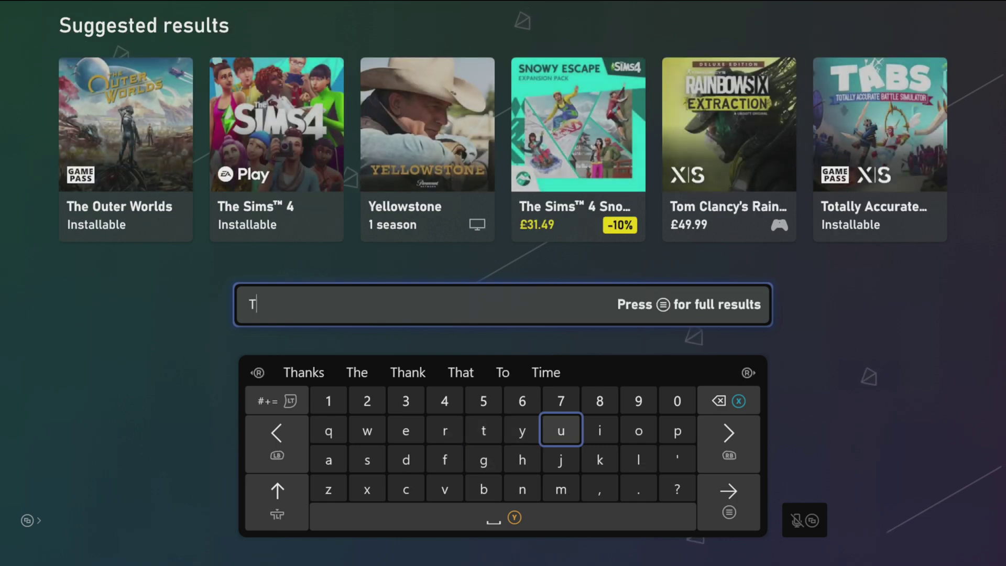
key(Left)
text(i)
key(Down)
key(Down)
key(Left)
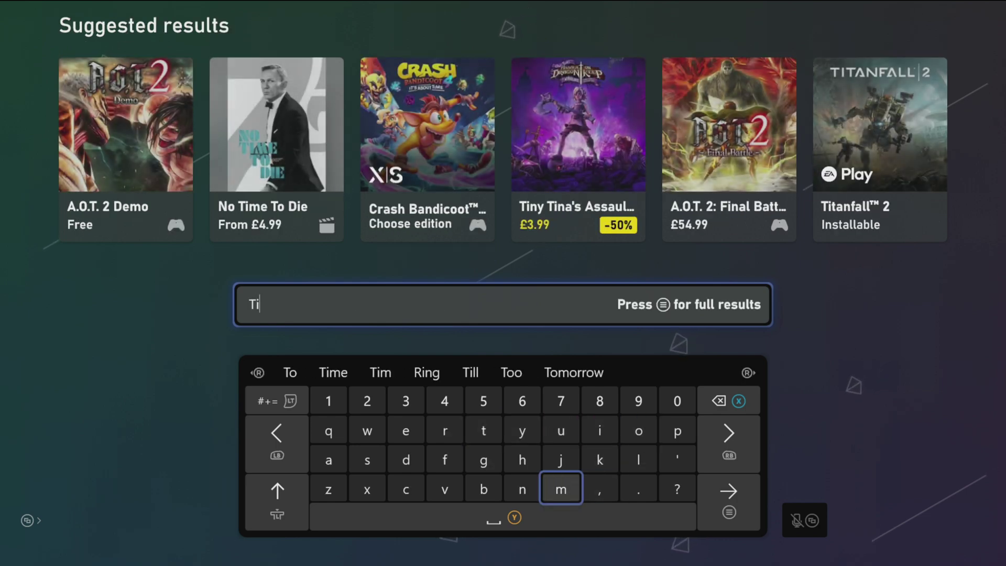
text(m)
key(Up)
key(Up)
key(Left)
key(Left)
key(Left)
key(Left)
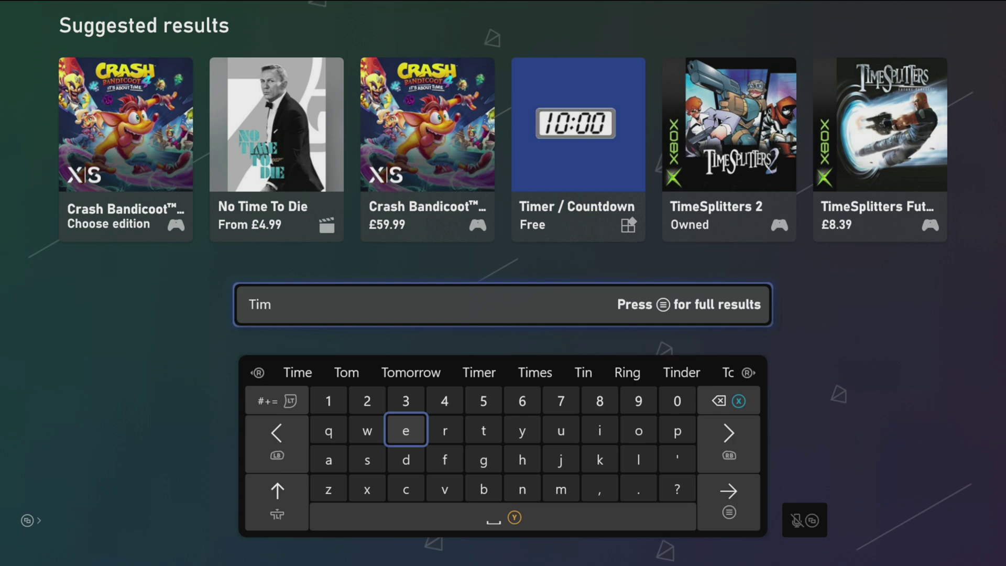
text(e)
- Open the owned TimeSplitters 2 page, browse its gift option and details, then return to results
key(Up)
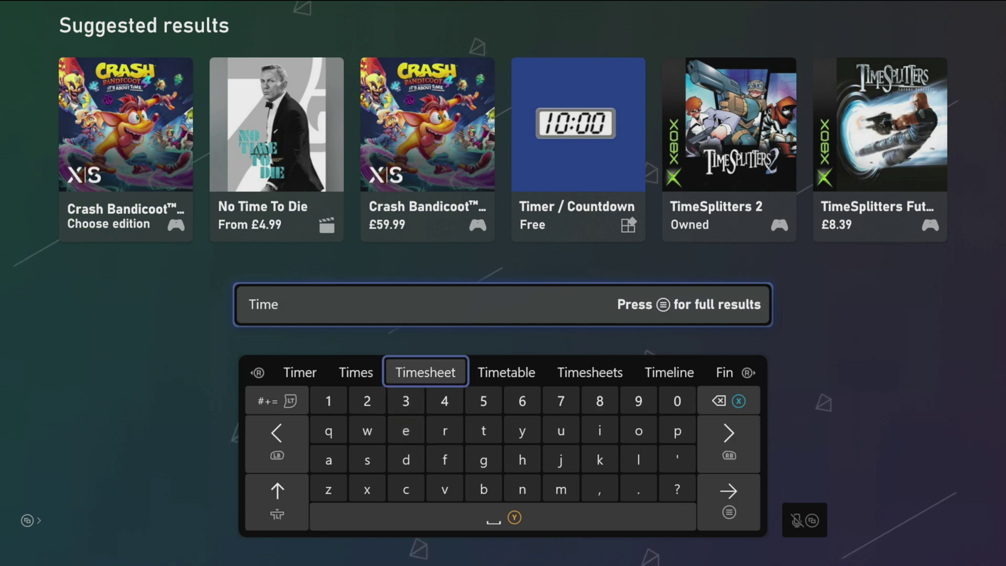
key(Up)
key(Right)
key(Right)
key(Right)
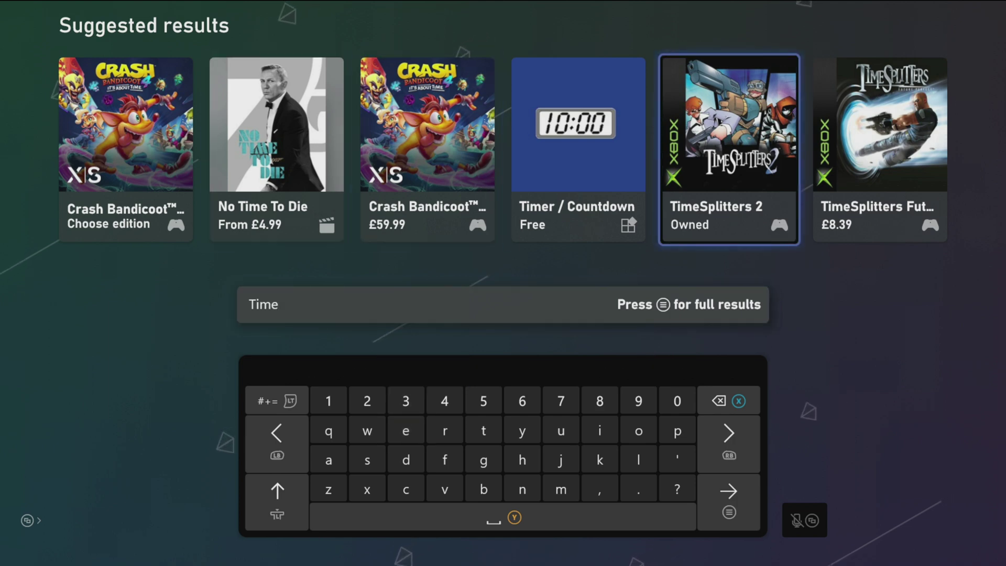
key(Return)
key(Right)
key(Left)
key(Down)
key(Down)
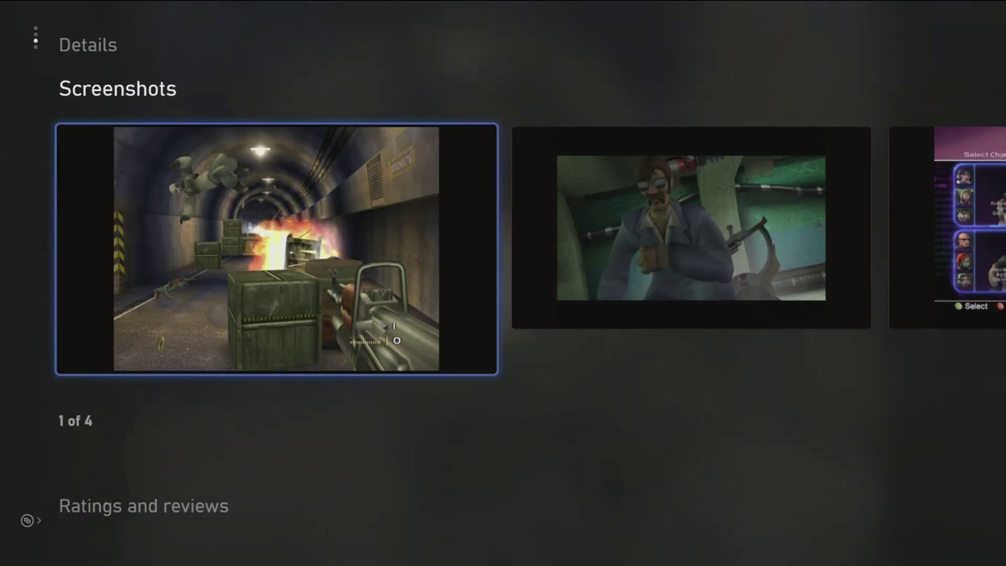
key(Up)
key(Up)
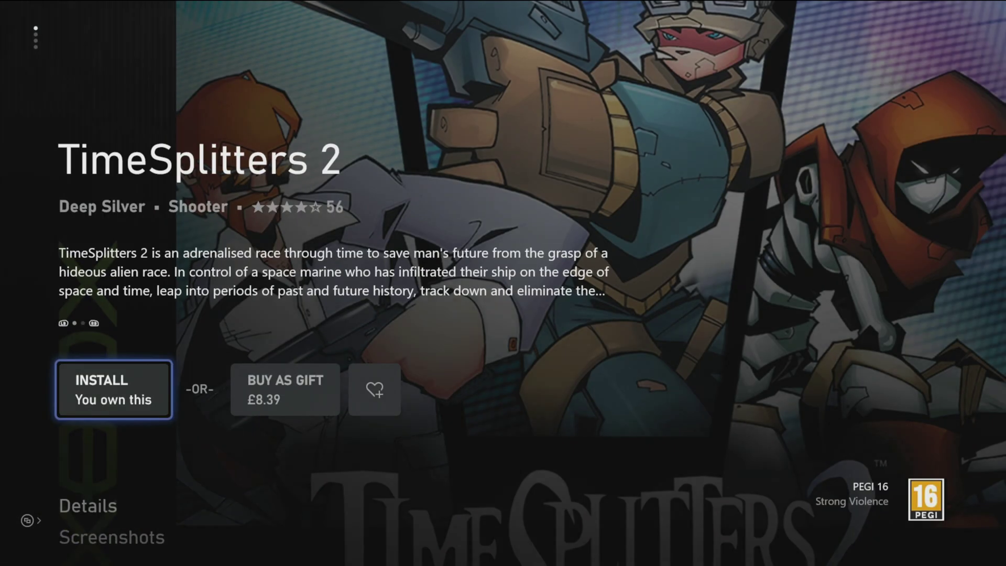
key(Down)
key(Down)
key(Down)
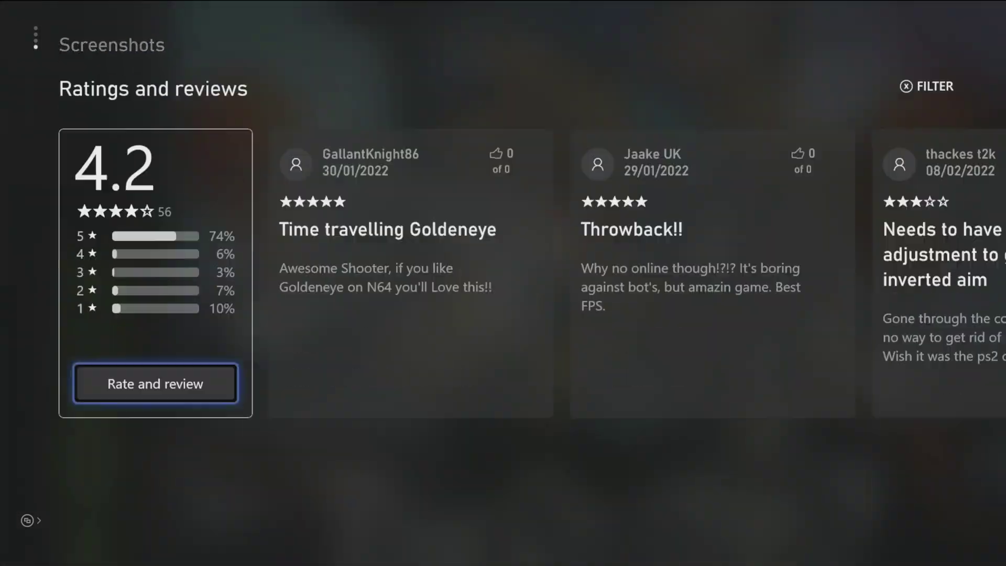
key(Up)
key(Up)
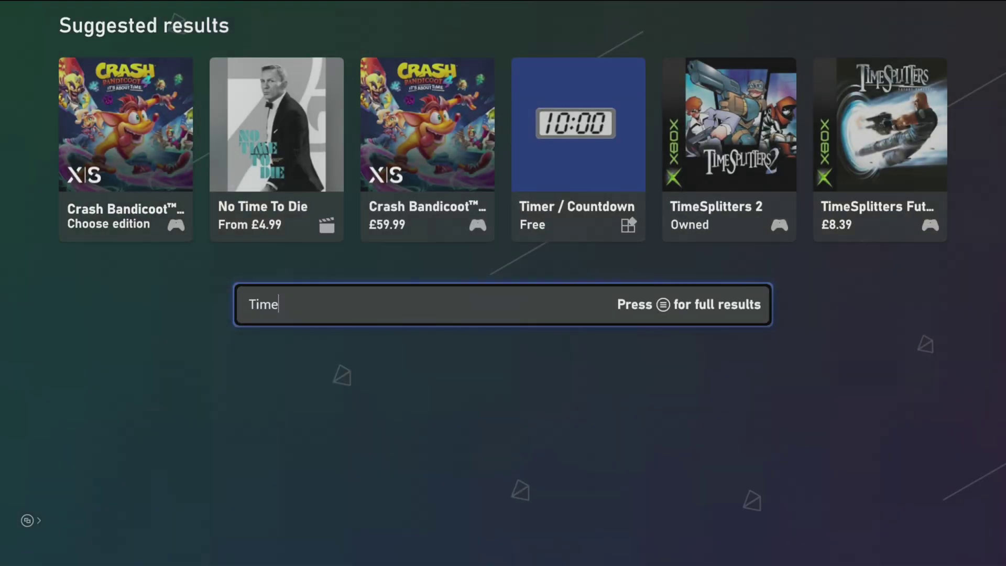
key(Return)
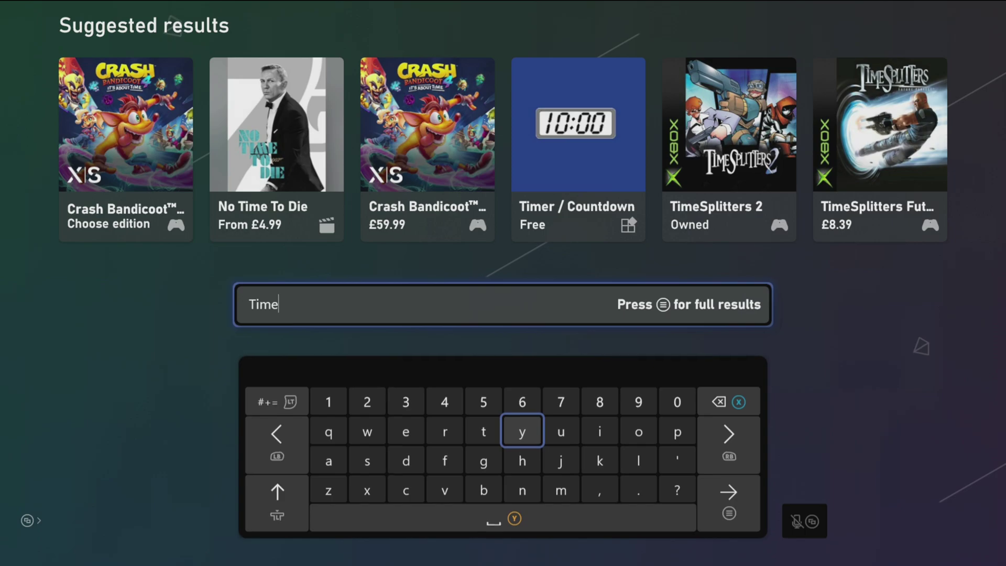
key(super)
- Quit the Microsoft Store from the Home dashboard and launch it again
key(Return)
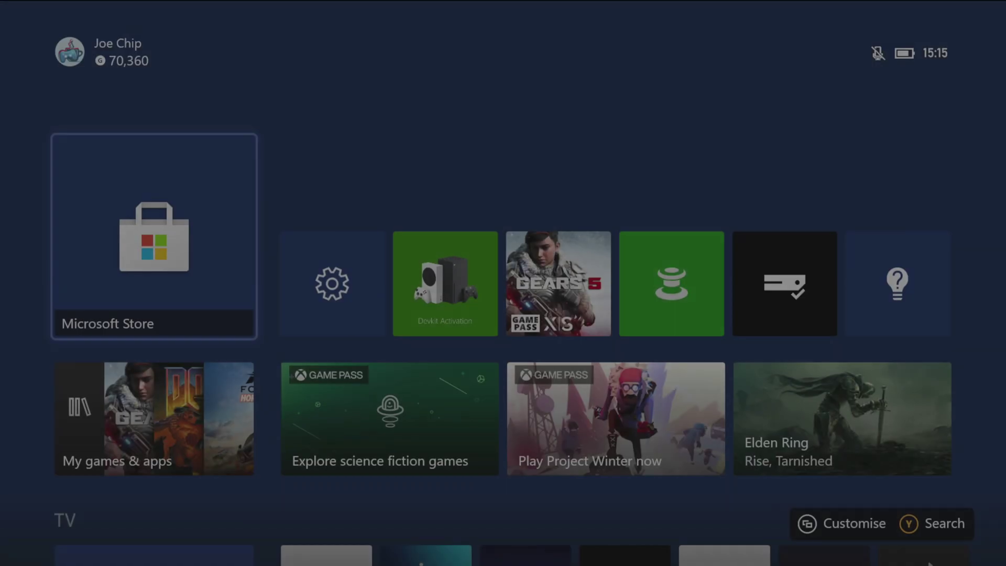
key(Menu)
key(Down)
key(Down)
key(Return)
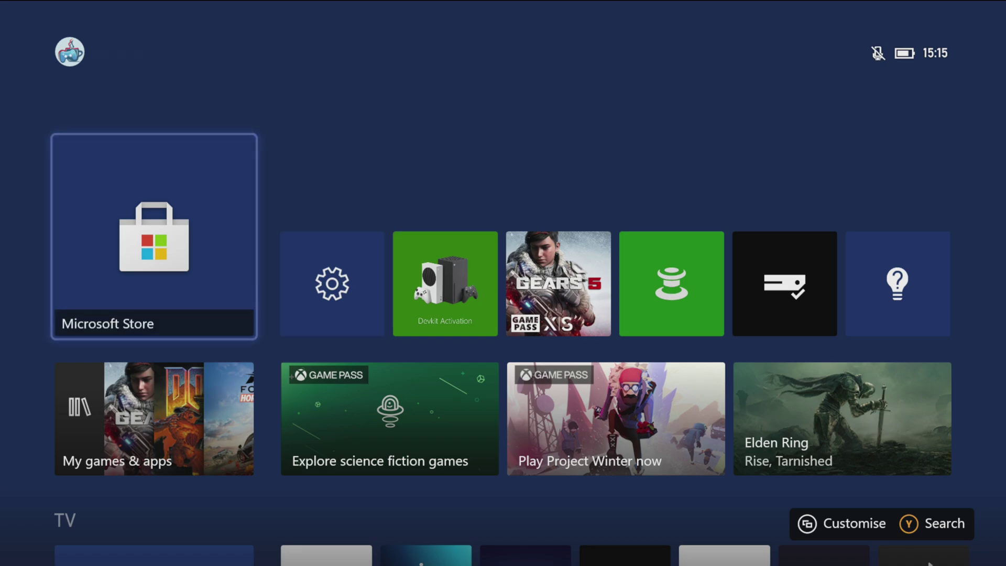
key(Return)
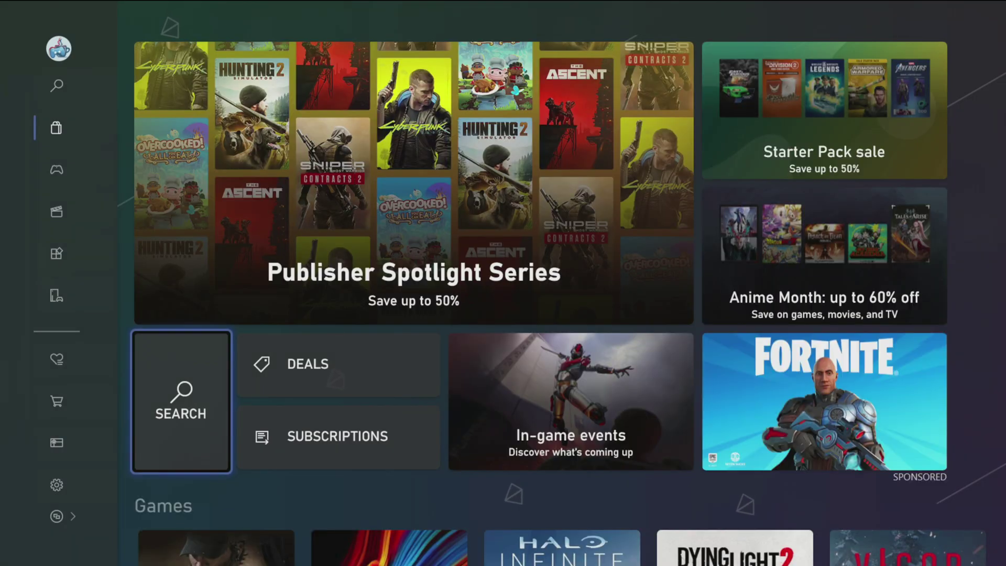
- On the Games page, scroll to Backward compatible and show the whole collection
key(Down)
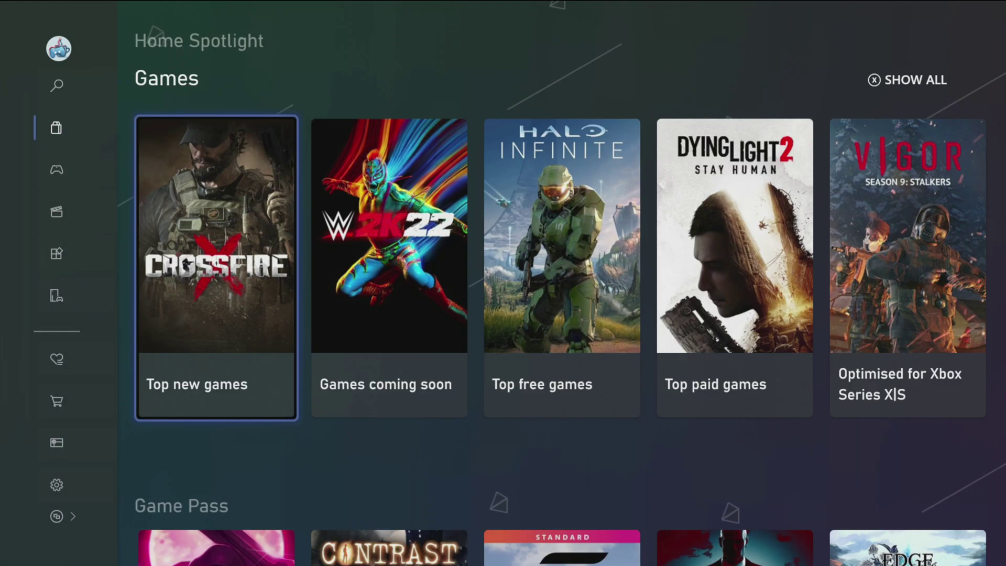
key(Page_Down)
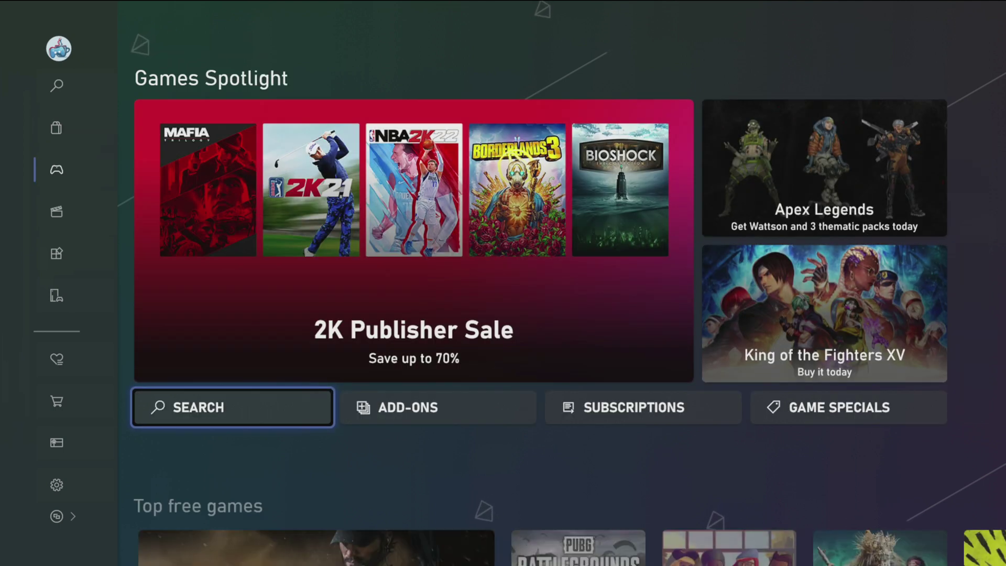
key(Down)
key(Down)
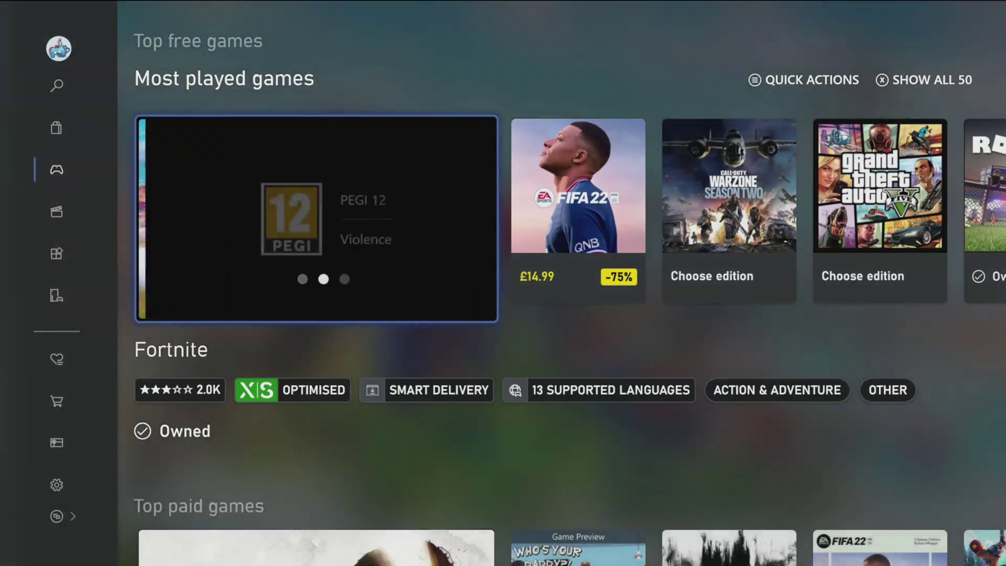
key(Down)
key(Down)
key(Down)
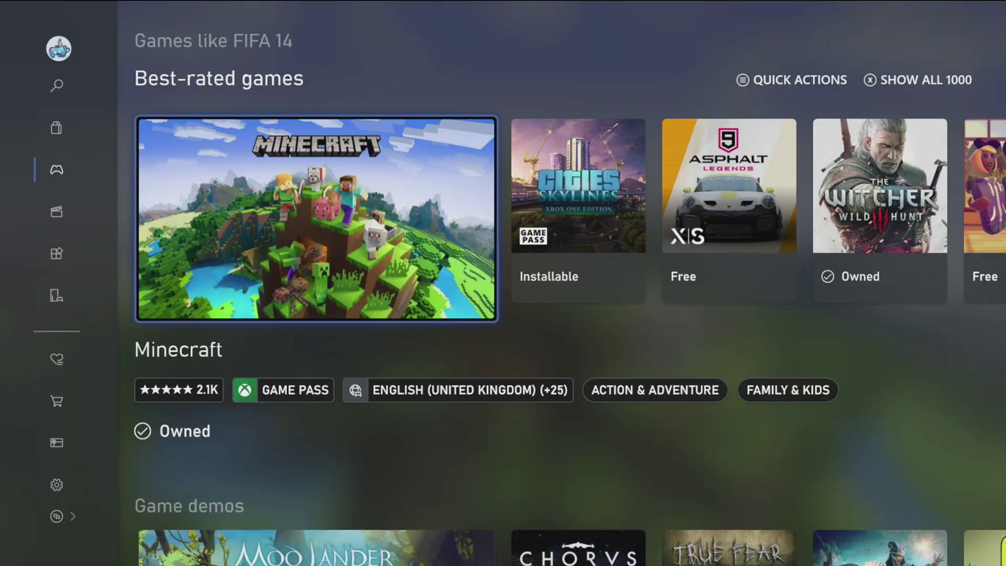
key(Down)
key(Down)
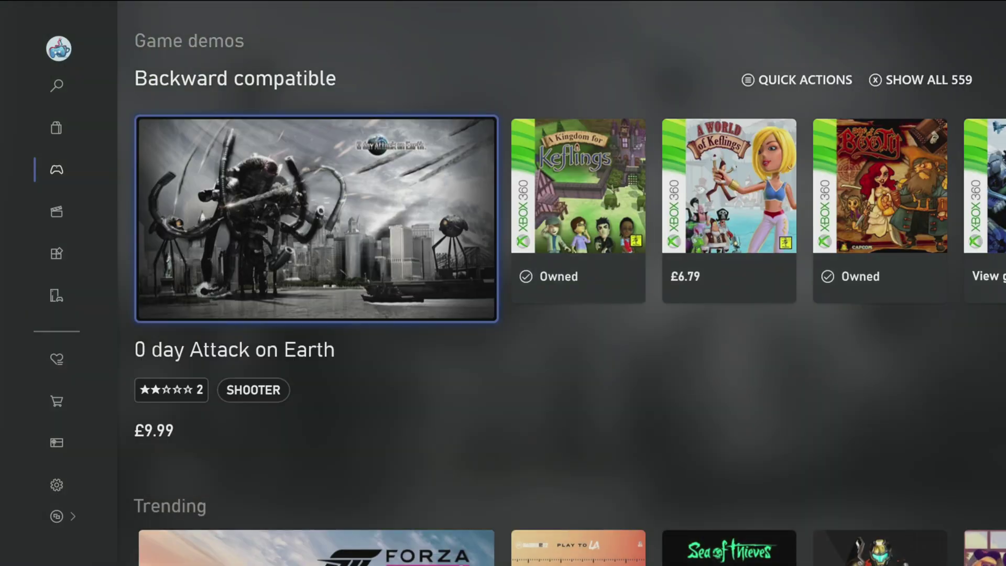
key(Right)
key(Right)
key(Right)
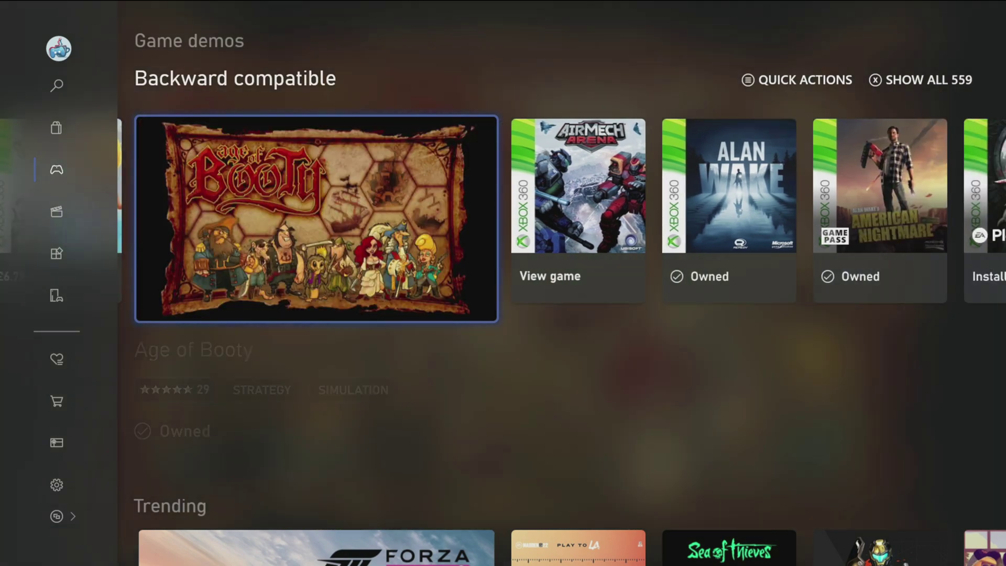
key(x)
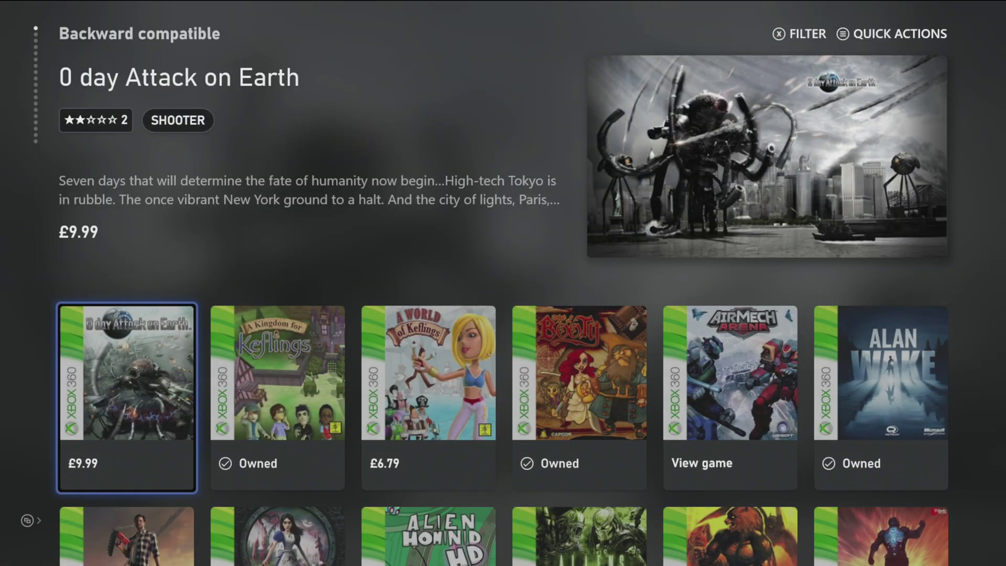
- Browse the first rows of the 559 games, around 0 day Attack on Earth and Age of Booty
key(Down)
key(Up)
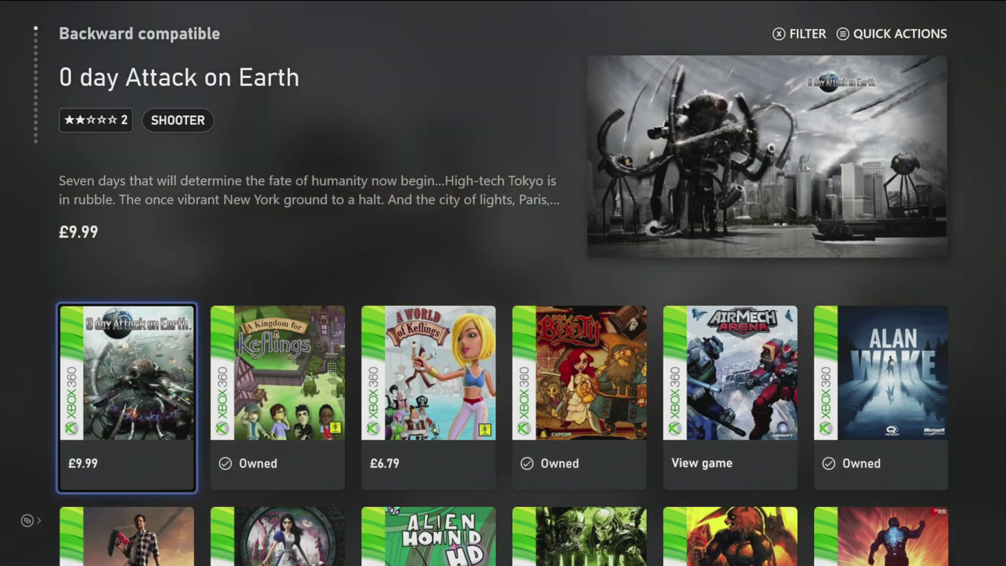
key(Right)
key(Right)
key(Right)
key(Left)
key(Left)
key(Left)
key(Left)
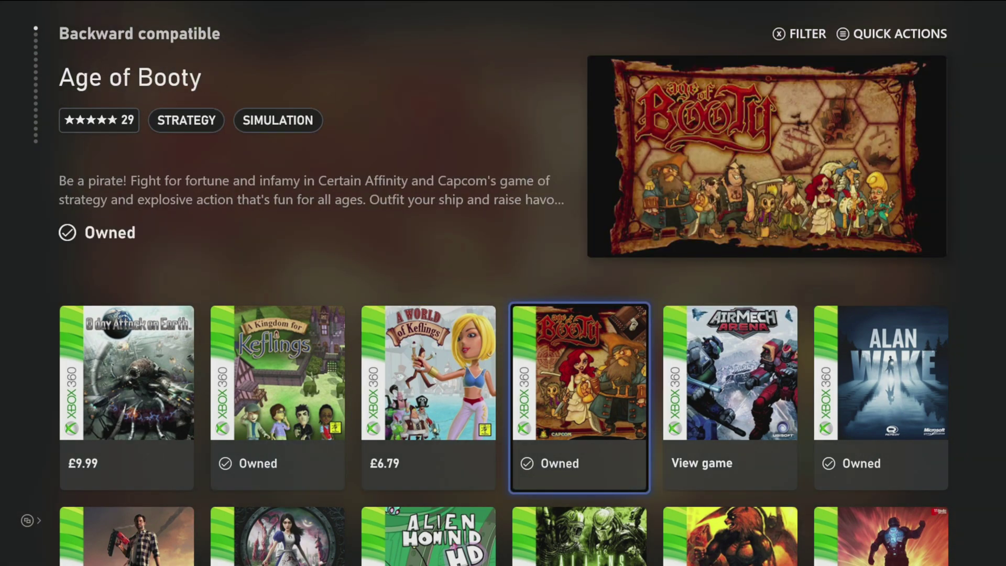
key(Down)
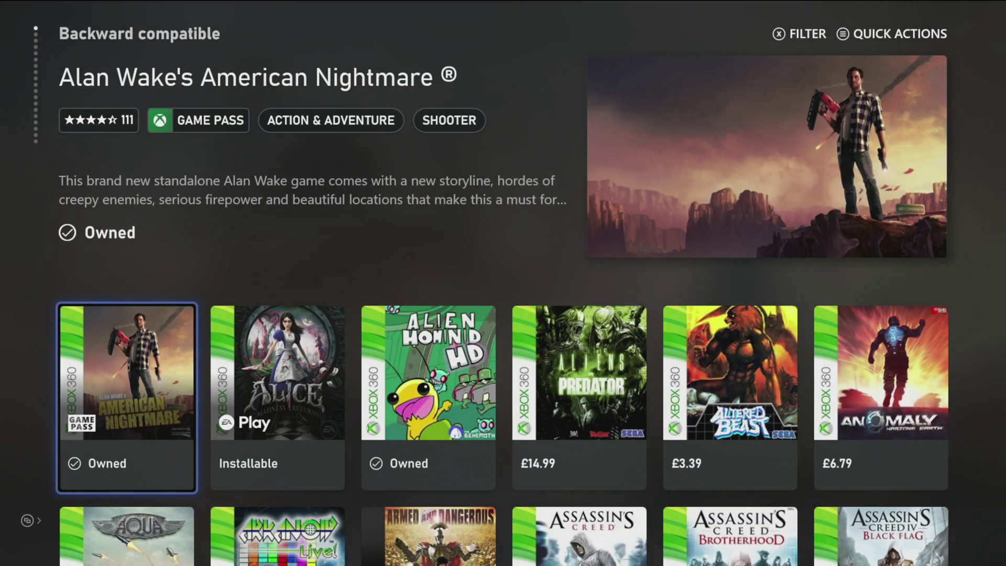
key(Up)
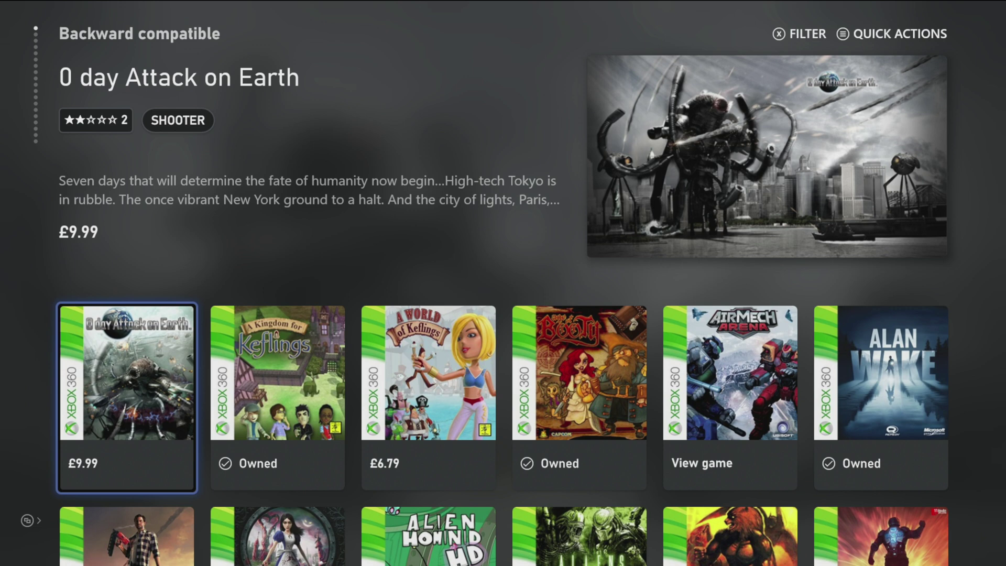